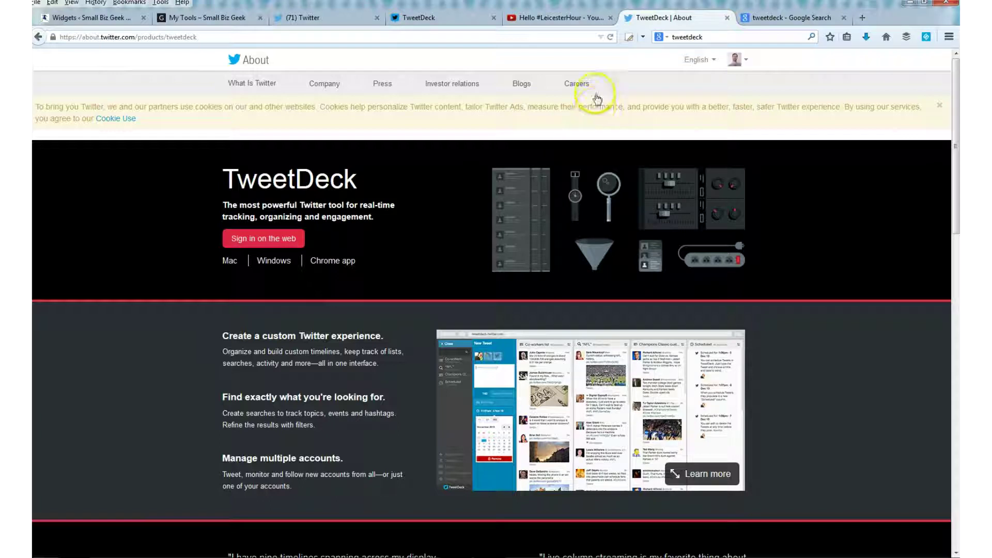
- Open the TweetDeck web app from the Google results for tweetdeck, and check its About page
click(321, 17)
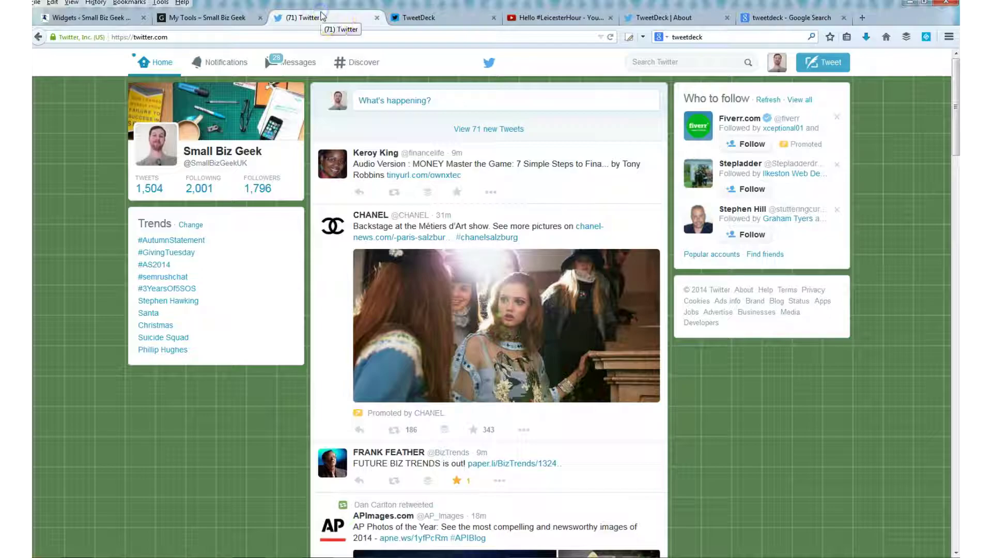
click(772, 18)
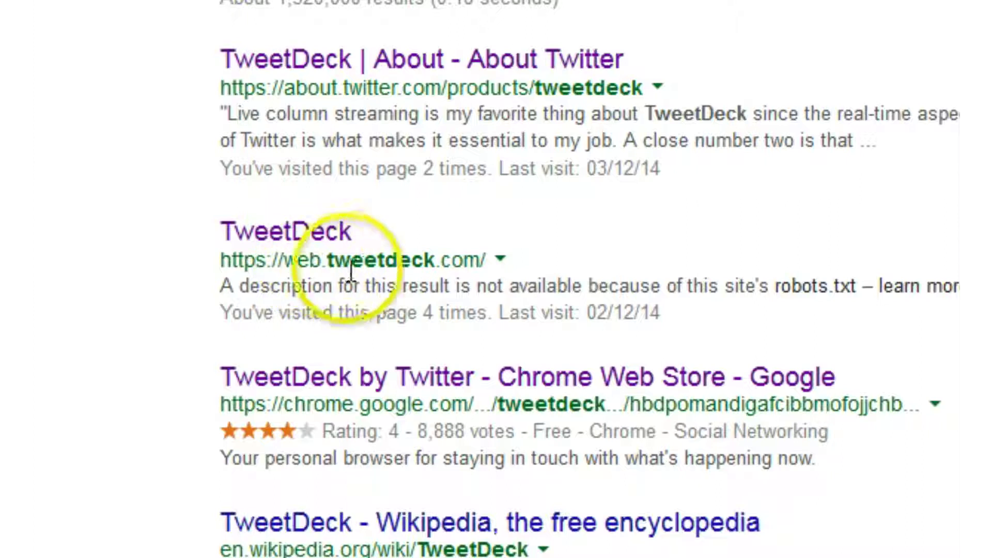
click(322, 236)
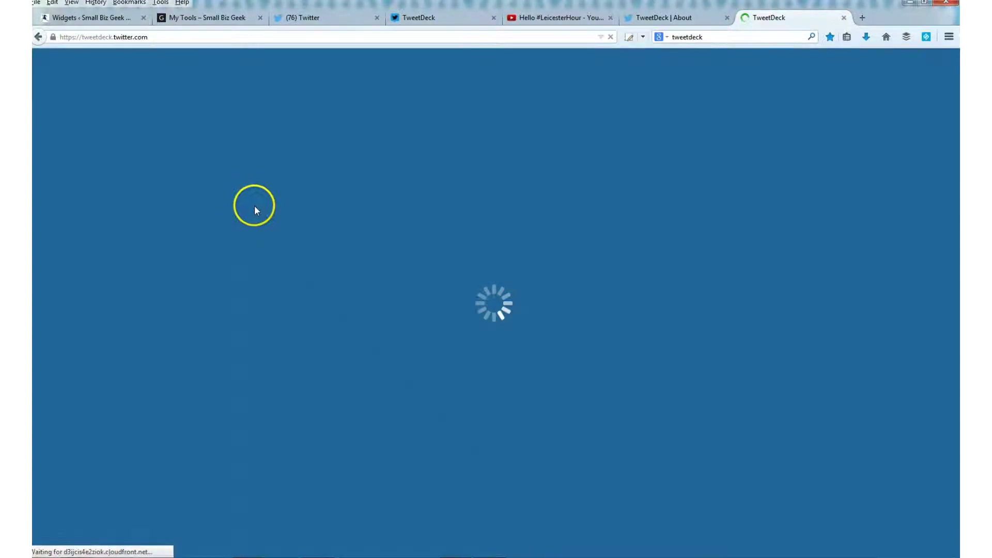
click(689, 21)
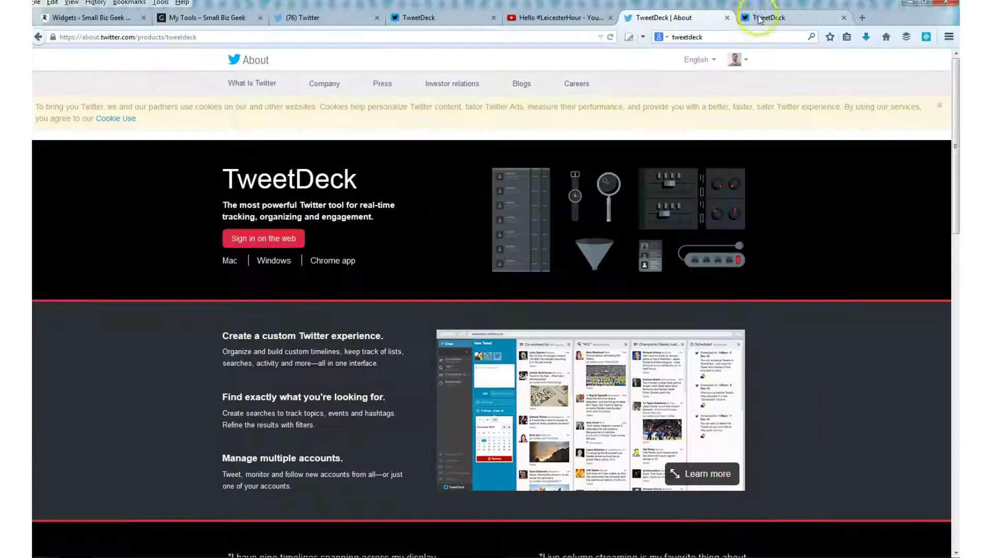
click(762, 19)
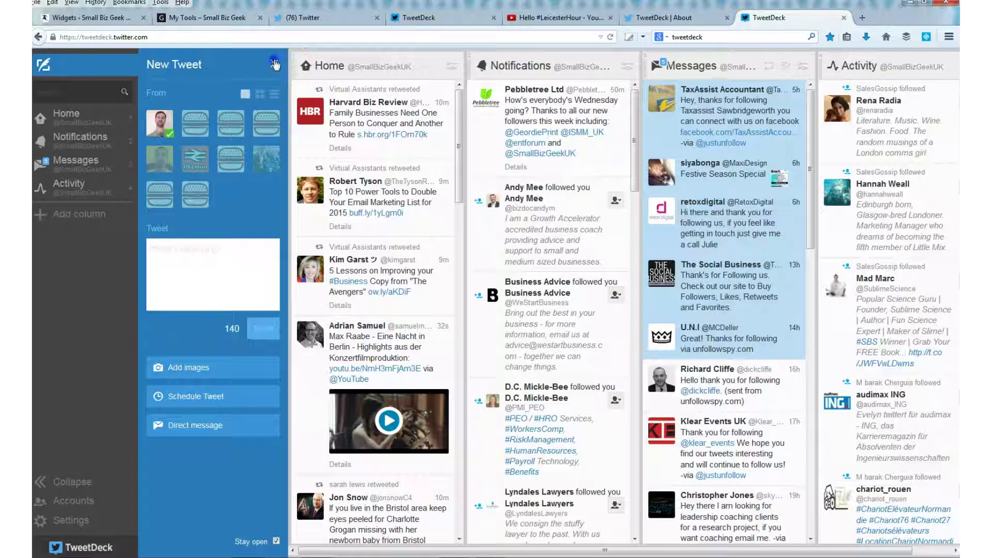
- Close the New Tweet pane and remove the Notifications, Messages, Activity and Home columns from the deck
click(275, 64)
click(627, 66)
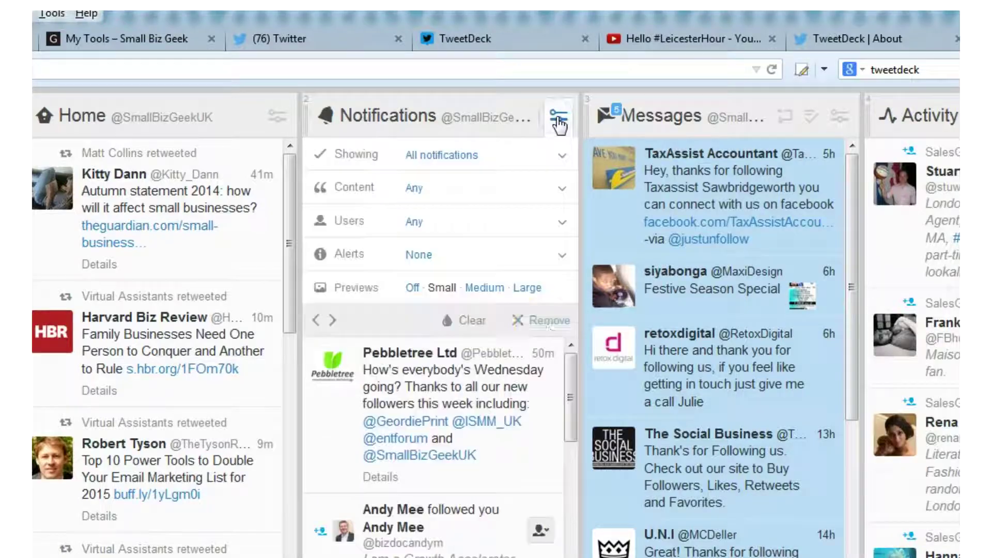
click(549, 321)
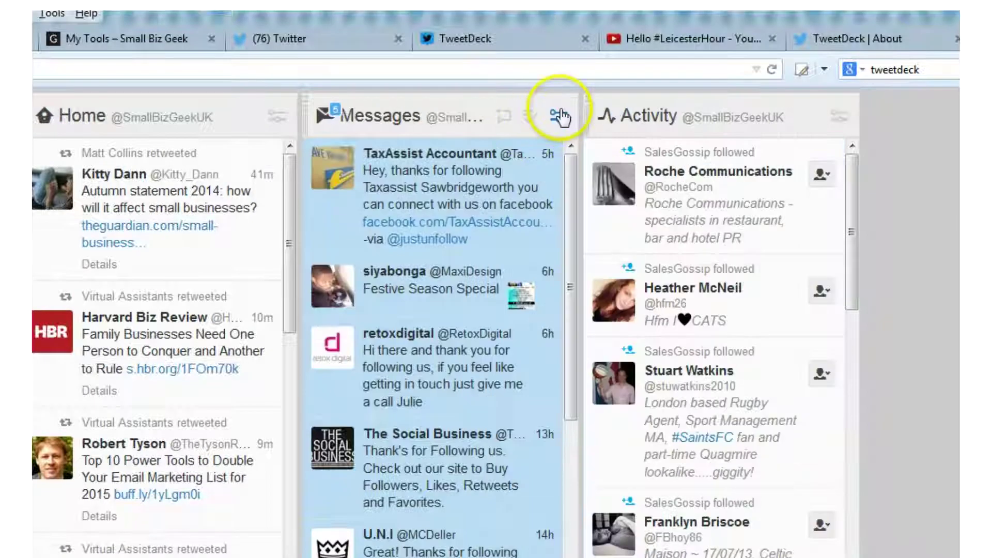
click(560, 116)
click(553, 252)
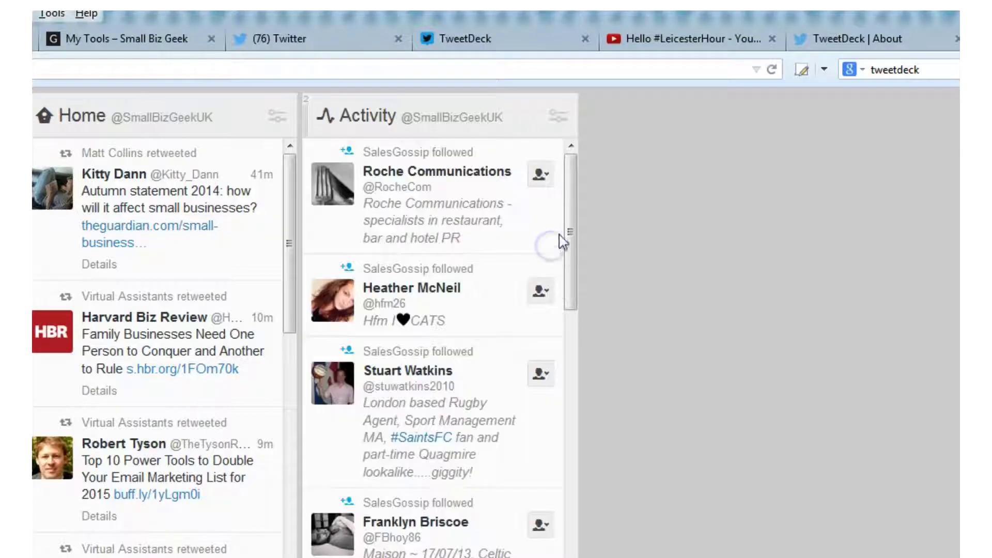
click(558, 117)
click(546, 321)
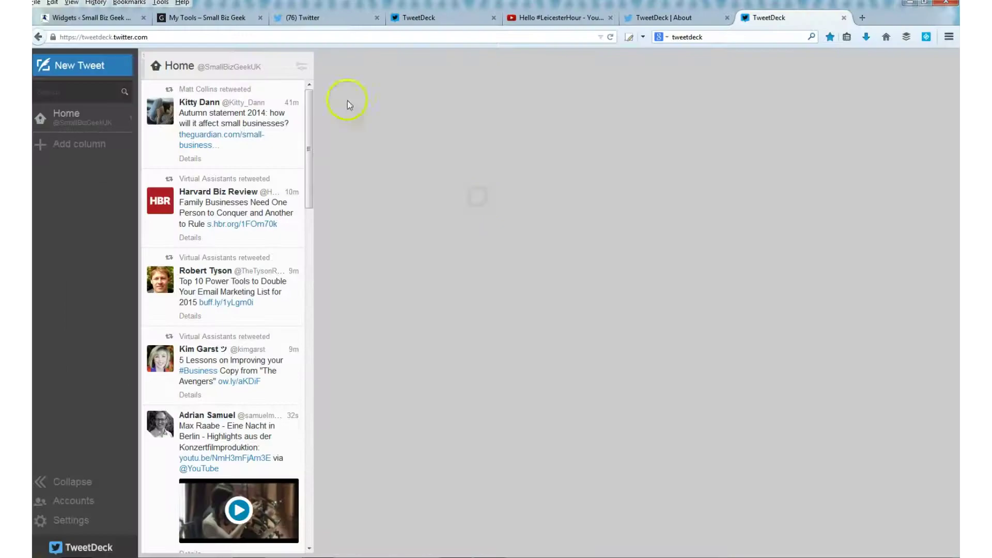
click(302, 69)
click(298, 173)
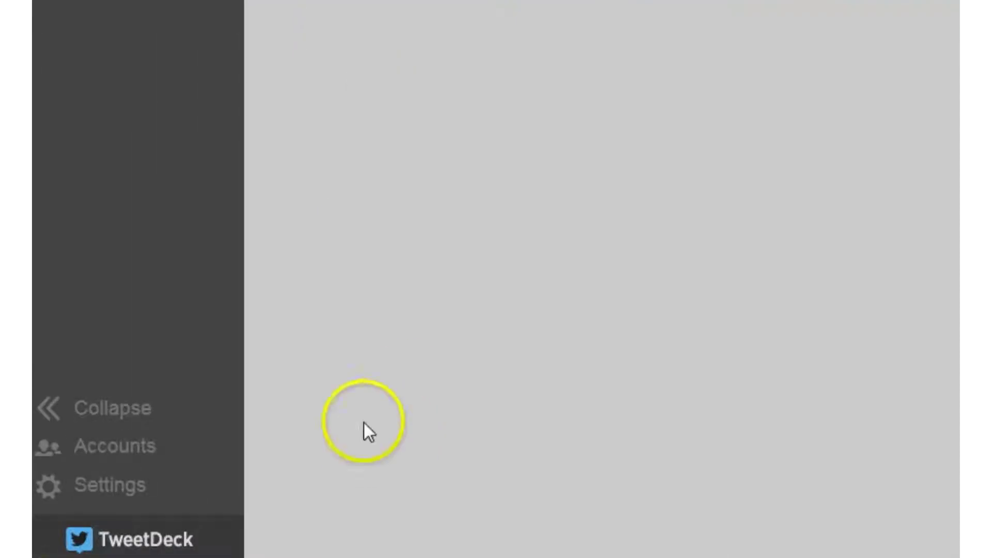
- Show the list of connected Twitter accounts and collapse the details of the Small Biz Geek account
click(135, 454)
scroll(514, 189, up, 3)
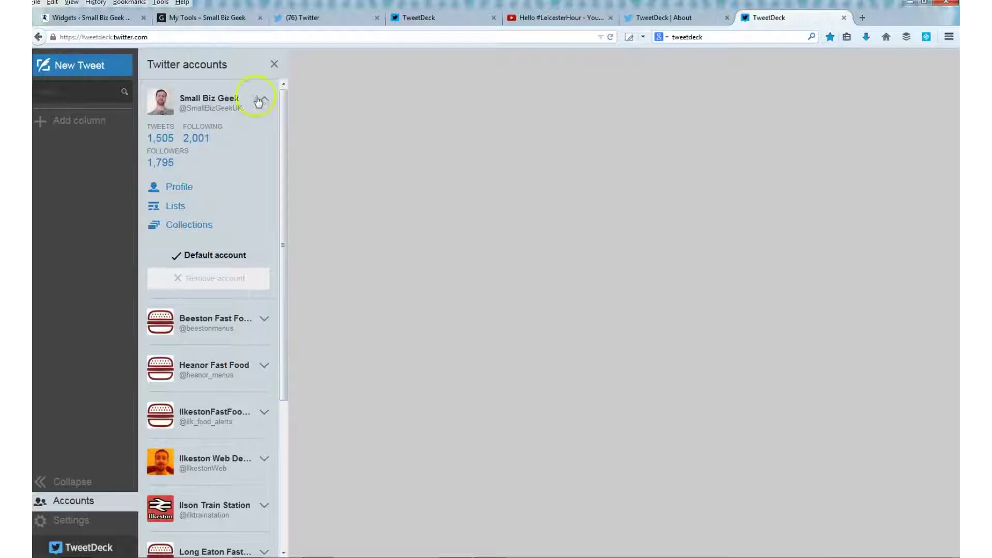
click(259, 101)
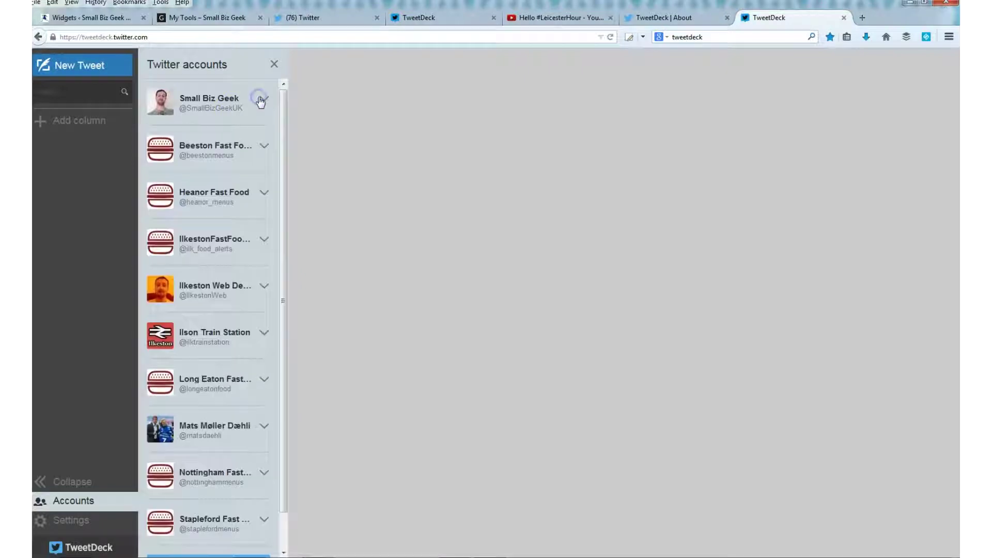
scroll(279, 509, down, 2)
- Open the authorization window for adding another Twitter account and close it without authorizing
click(243, 535)
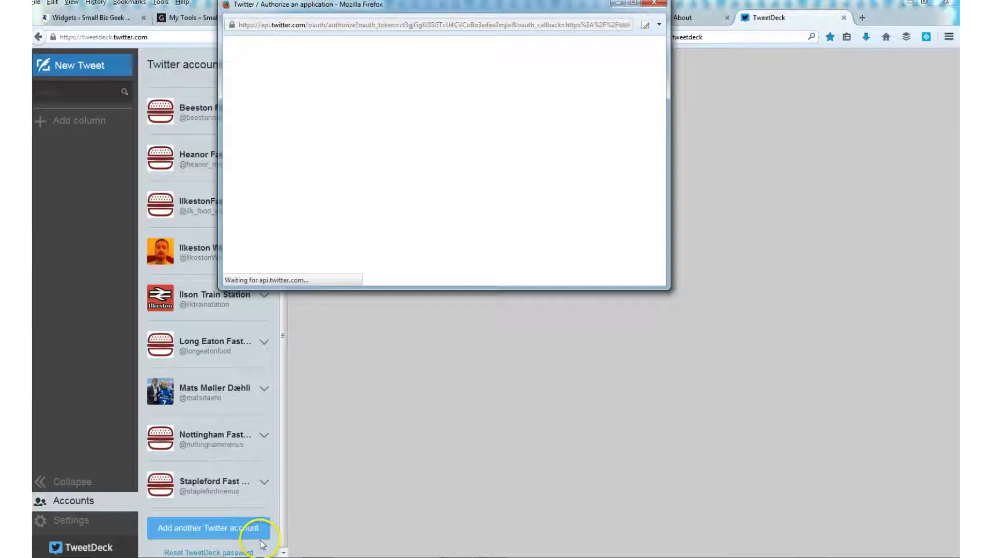
click(293, 215)
click(324, 164)
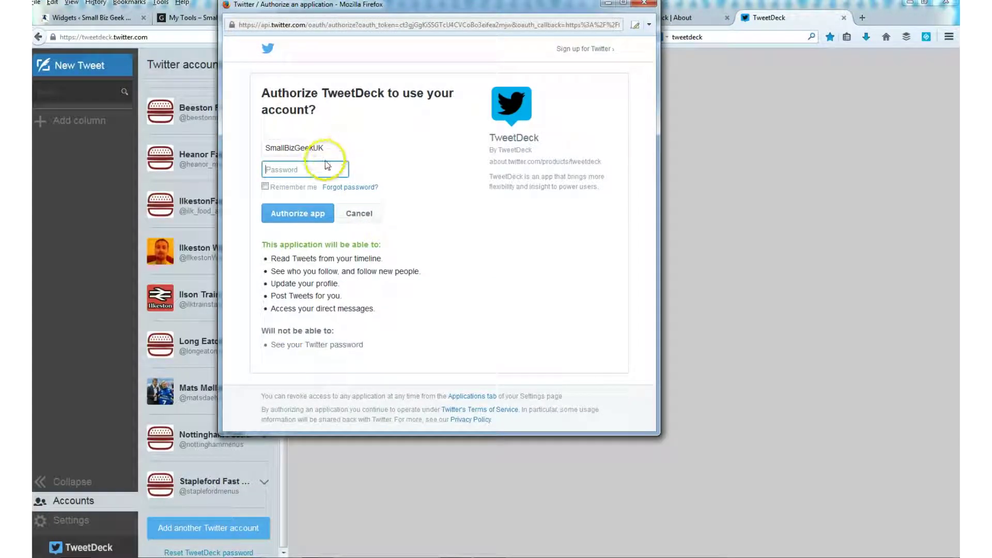
click(650, 6)
drag(284, 139, 273, 101)
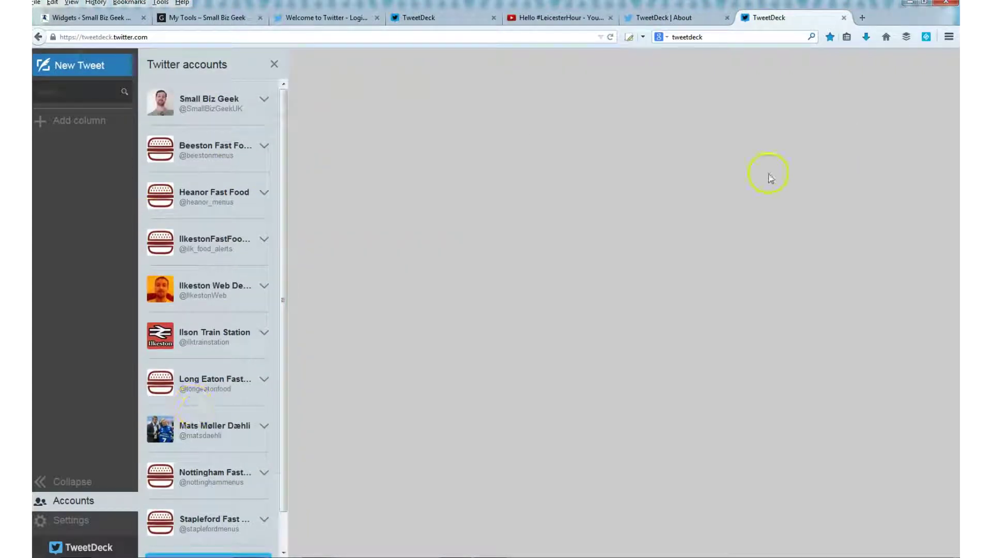
- Add a Notifications column for the Small Biz Geek account
click(86, 124)
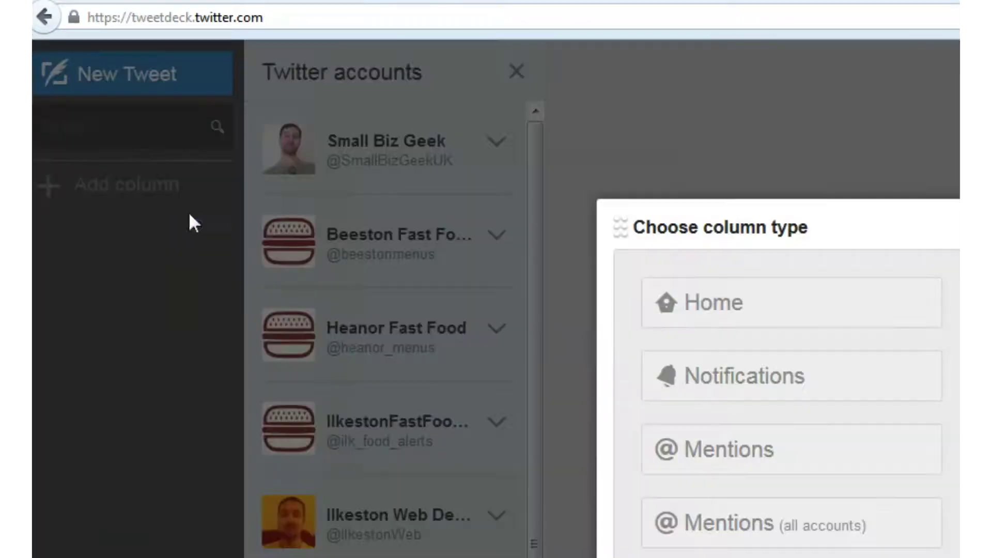
click(845, 387)
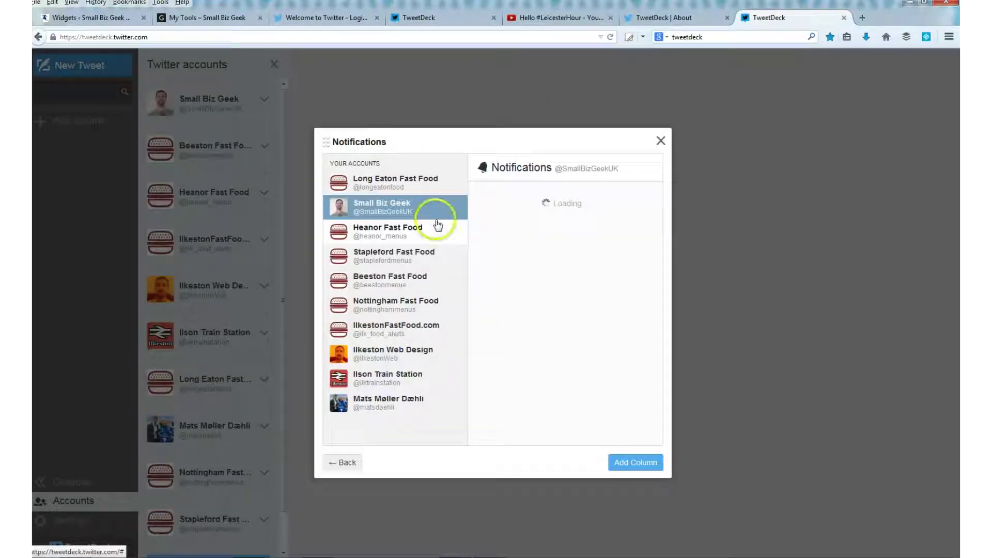
click(643, 465)
click(661, 140)
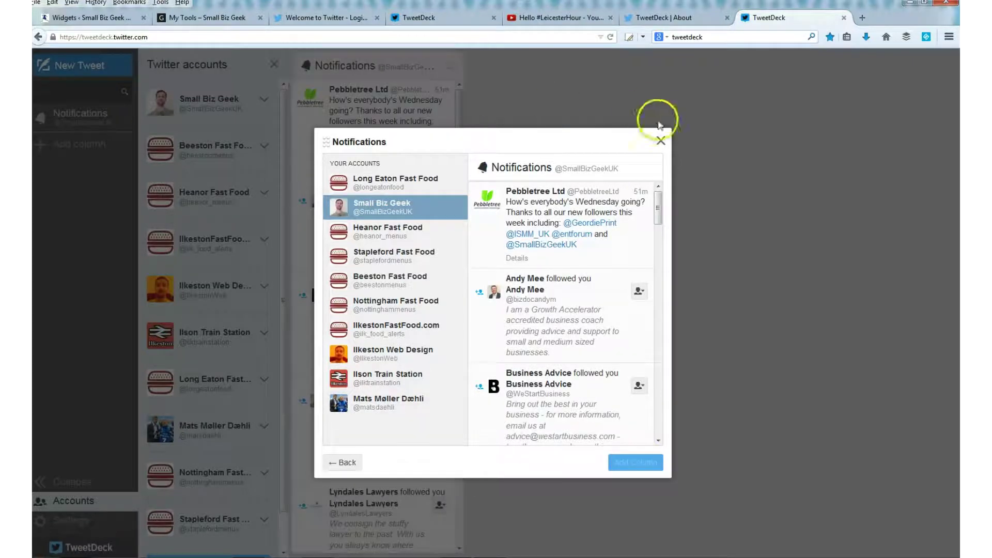
- Add a second Notifications column for the Ilkeston Web Design account
click(80, 147)
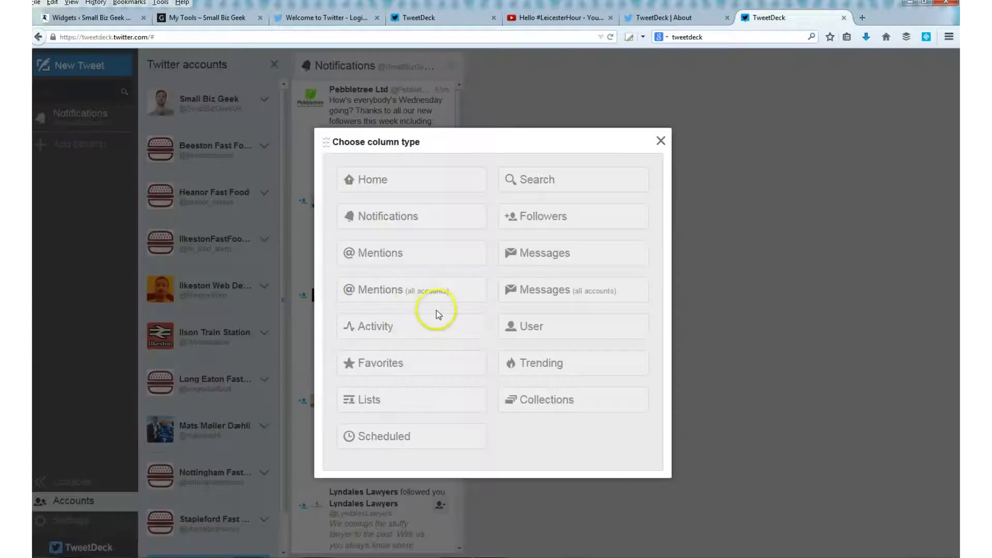
click(390, 216)
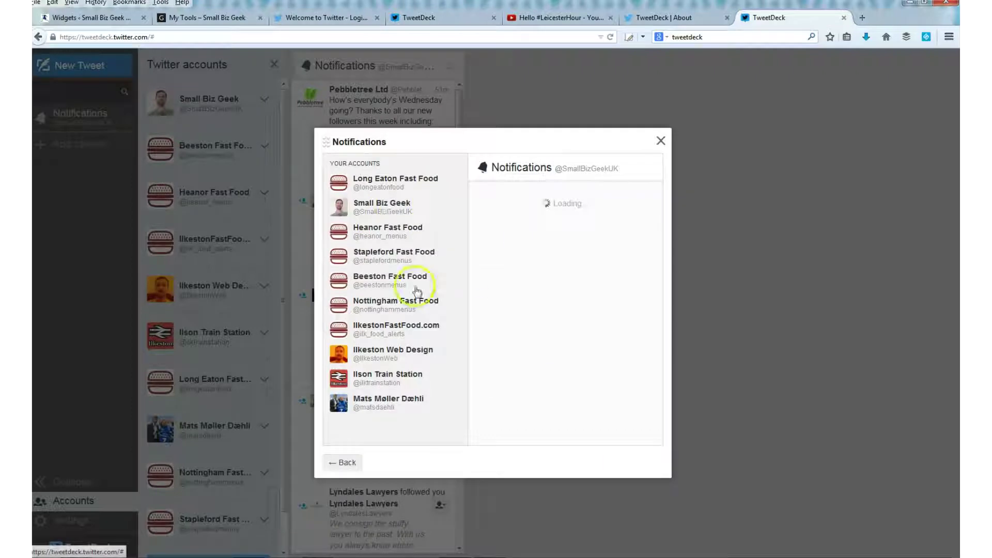
click(416, 328)
click(421, 356)
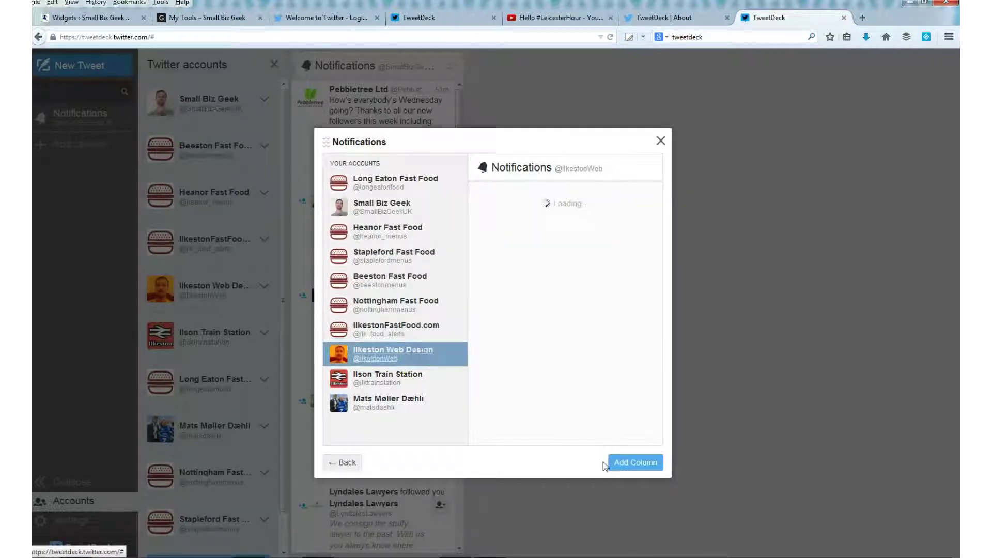
click(620, 463)
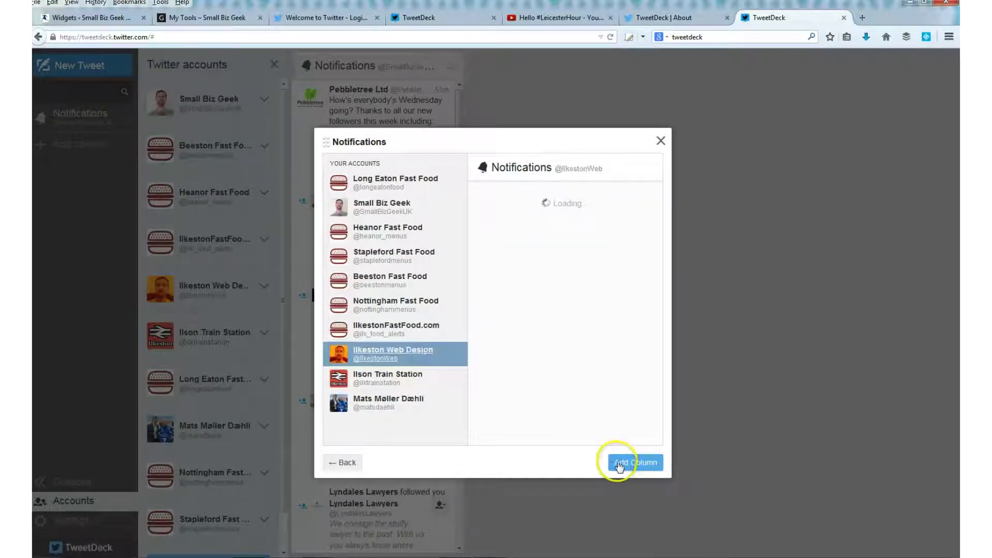
click(660, 140)
- Add a Followers column for the Small Biz Geek account
click(82, 166)
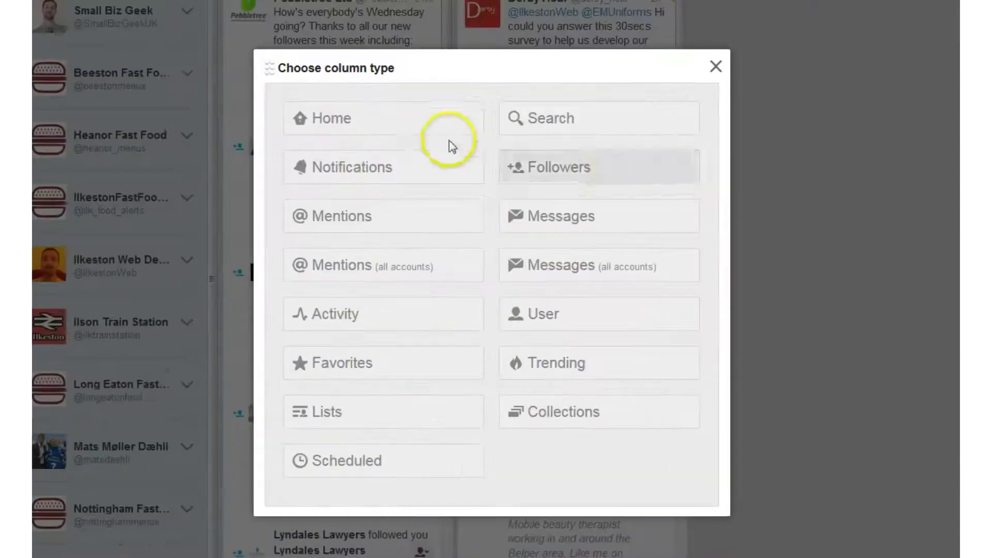
click(632, 177)
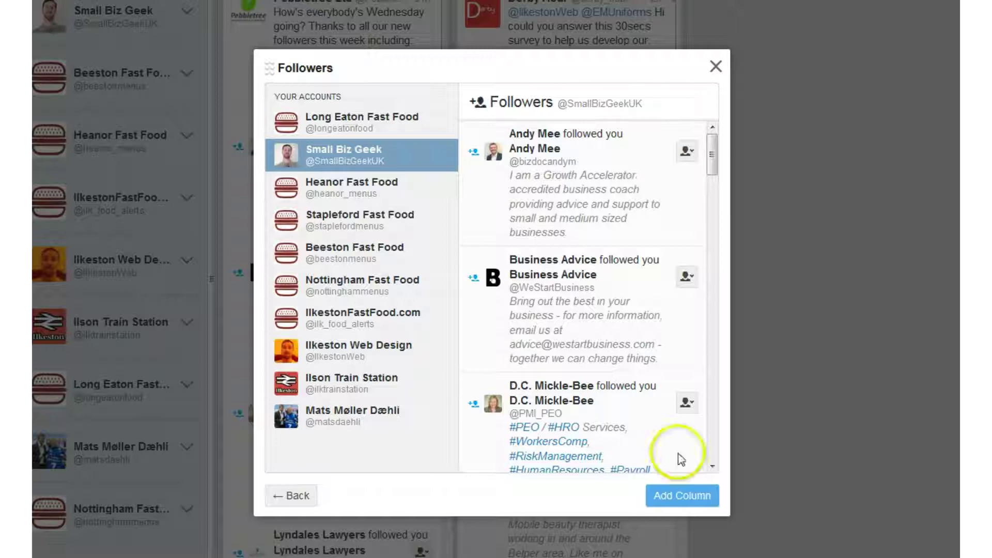
click(680, 497)
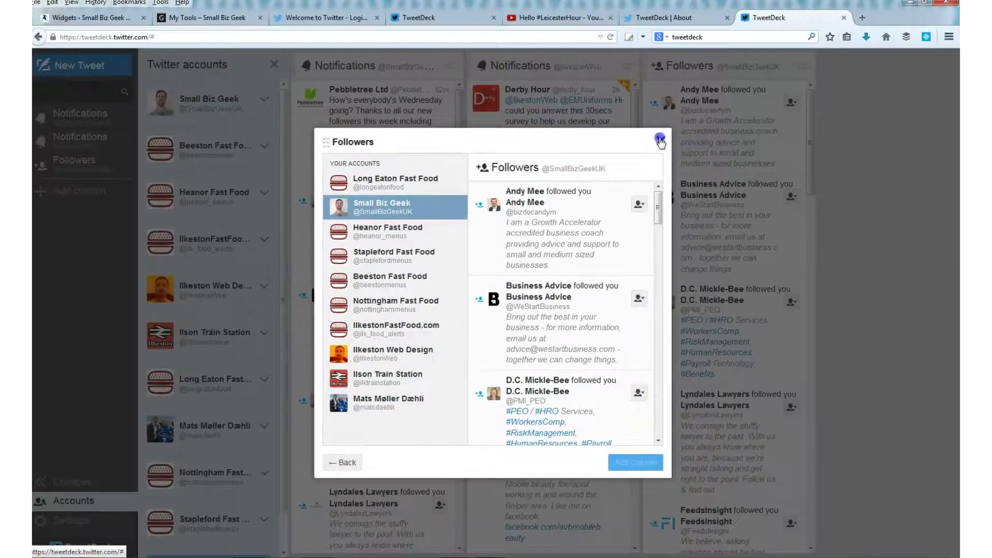
click(660, 140)
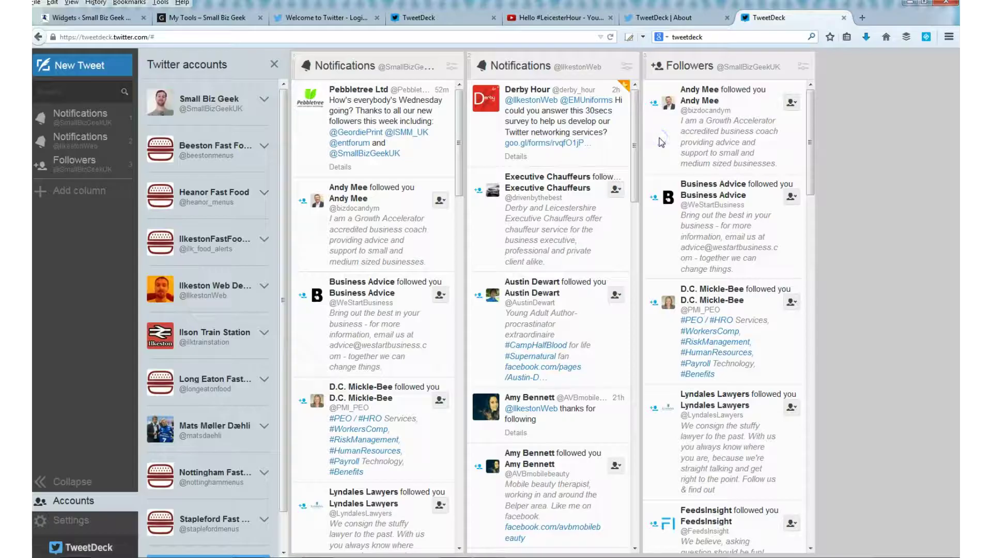
- Look through the Followers column, view the first follower's profile summary and full Twitter page, and close both
drag(808, 110, 811, 116)
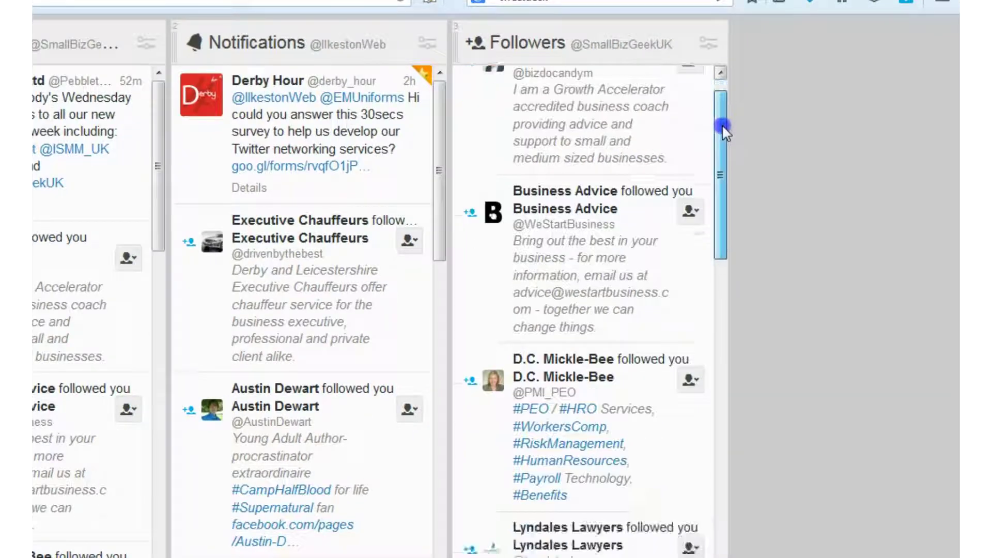
drag(722, 129, 720, 100)
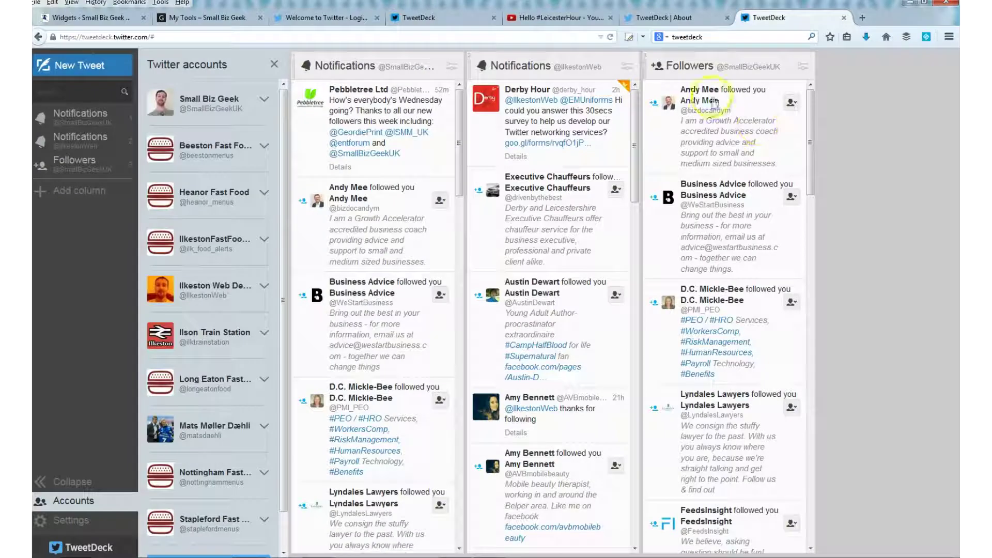
click(702, 90)
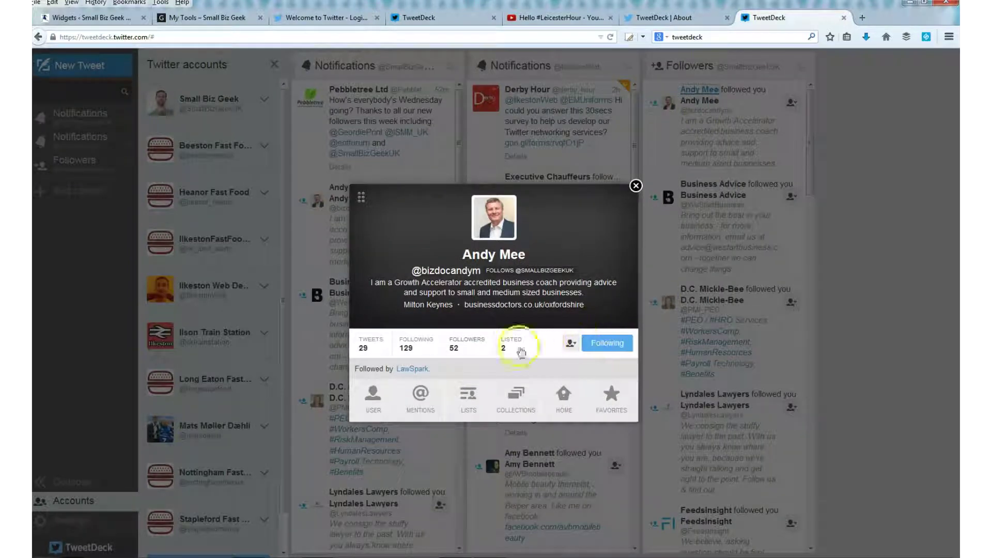
click(491, 253)
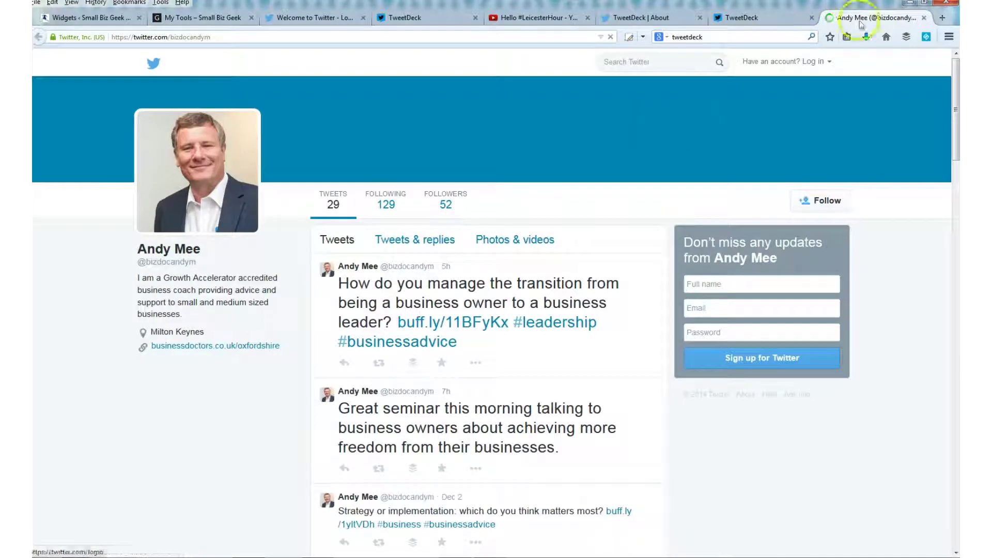
click(924, 17)
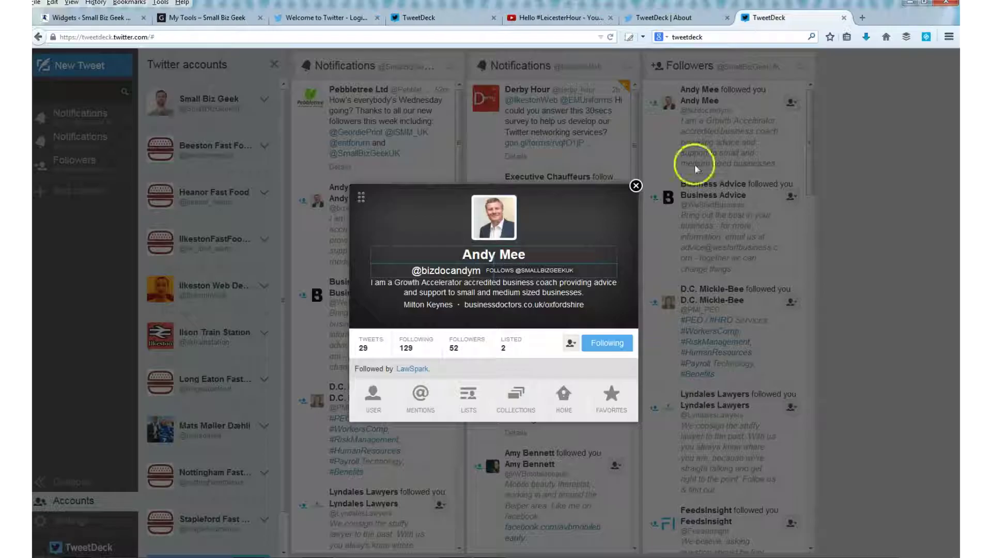
click(636, 186)
- Start adding a new column of the Trending type
click(84, 194)
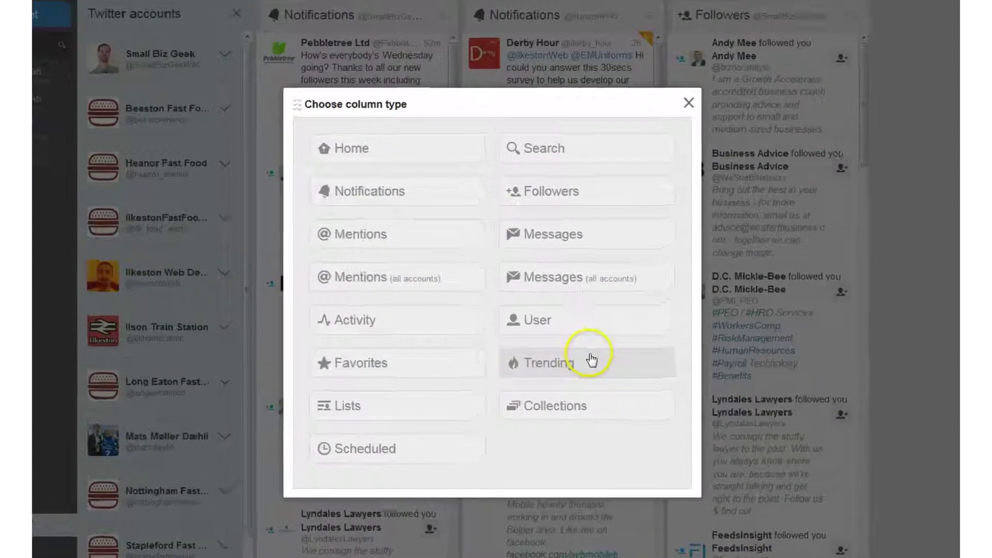
click(545, 368)
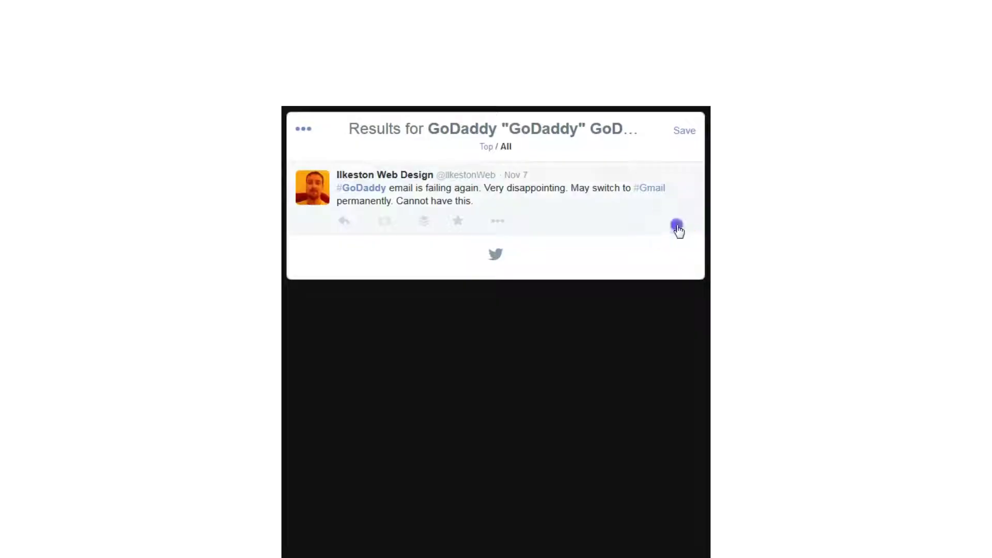
- Expand the Ilkeston Web Design tweet about failing #GoDaddy email and mark the two GoDaddy Help replies in the conversation
click(677, 227)
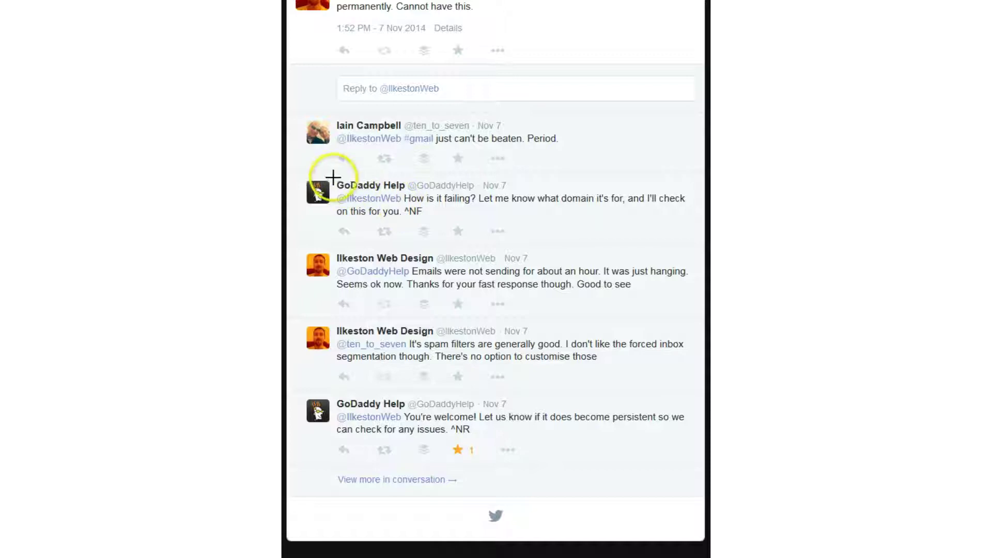
drag(330, 175, 692, 230)
drag(332, 393, 693, 441)
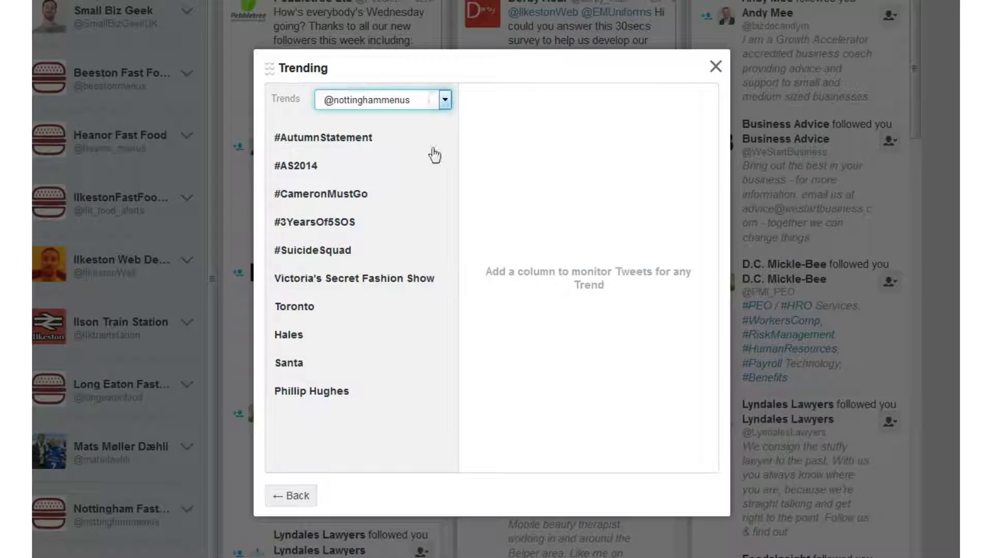
- Add a column for the trend Santa and close the Trending dialog
click(304, 365)
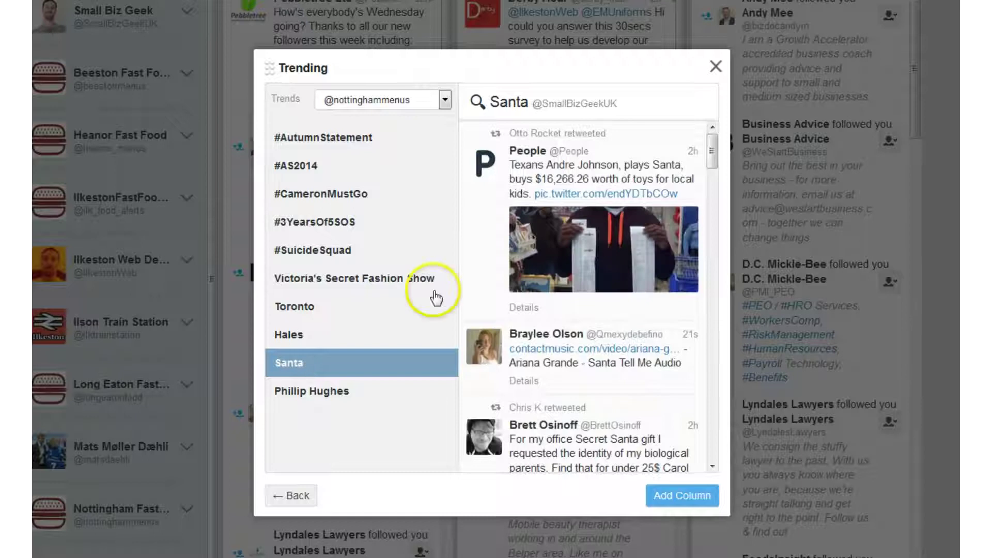
click(679, 489)
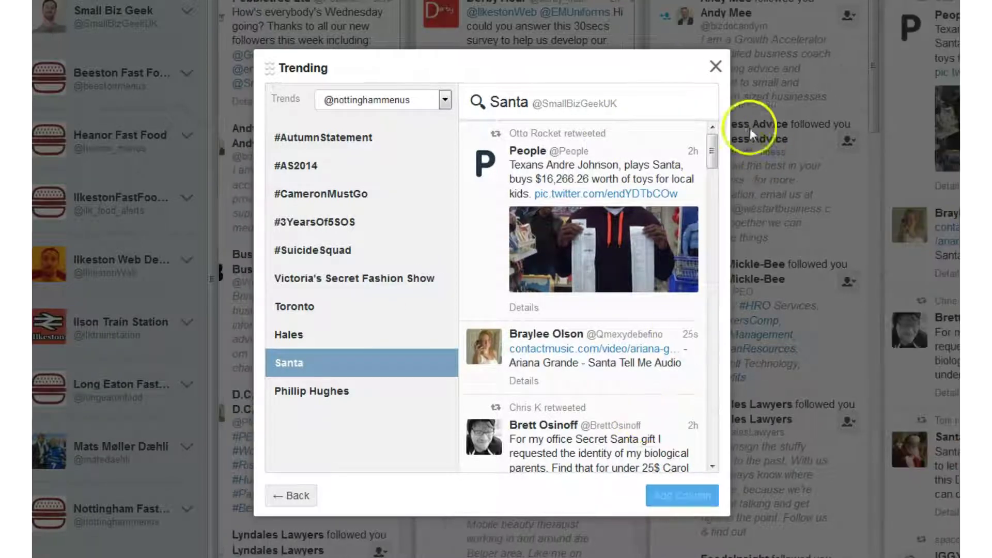
click(713, 71)
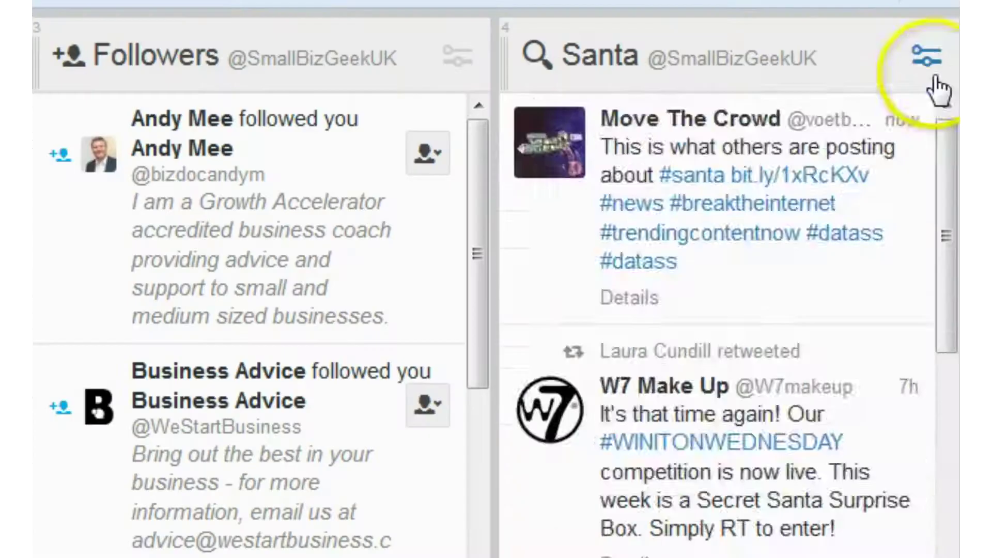
- Set the Santa column's content filter to match #SmallBizSaturday in tweets written in English
click(929, 59)
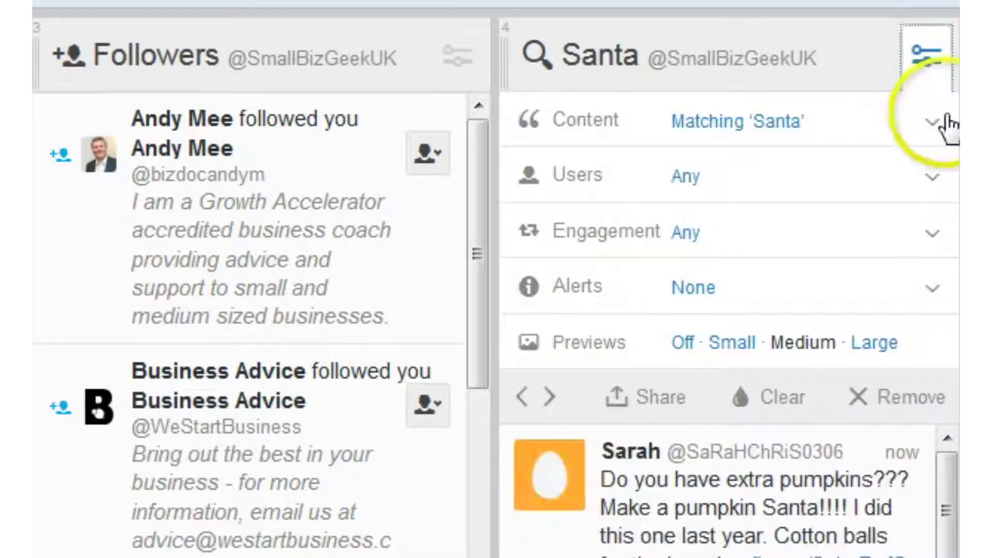
click(940, 138)
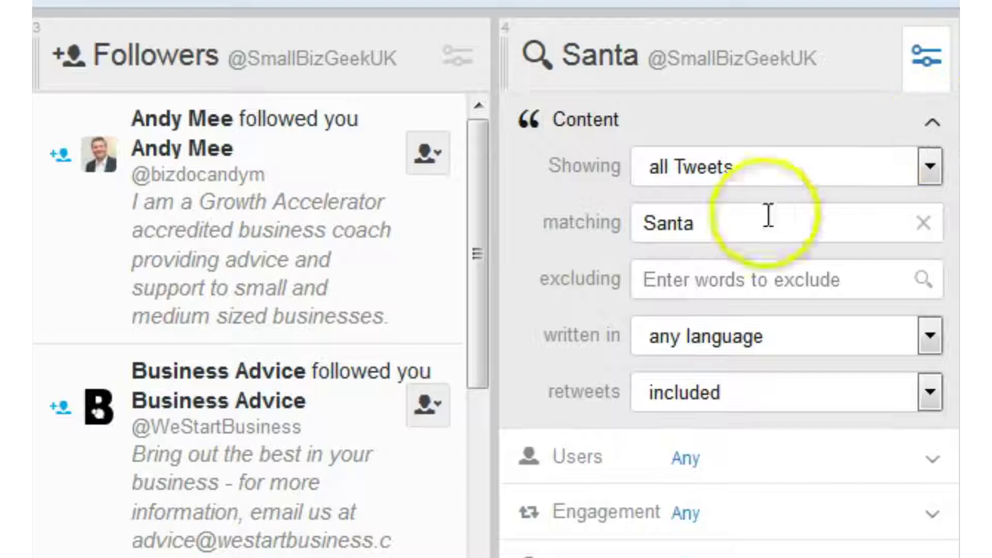
click(597, 223)
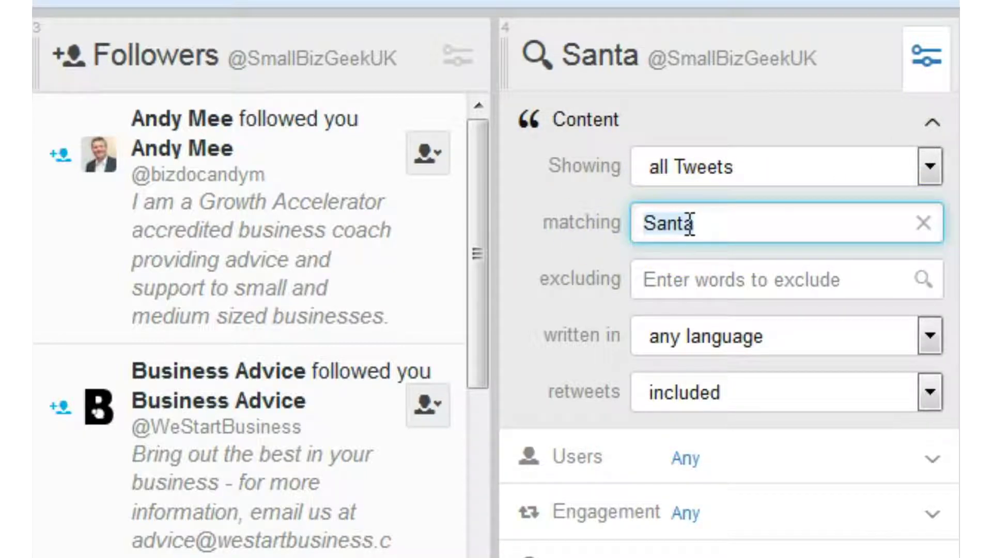
text(#SmallBiz)
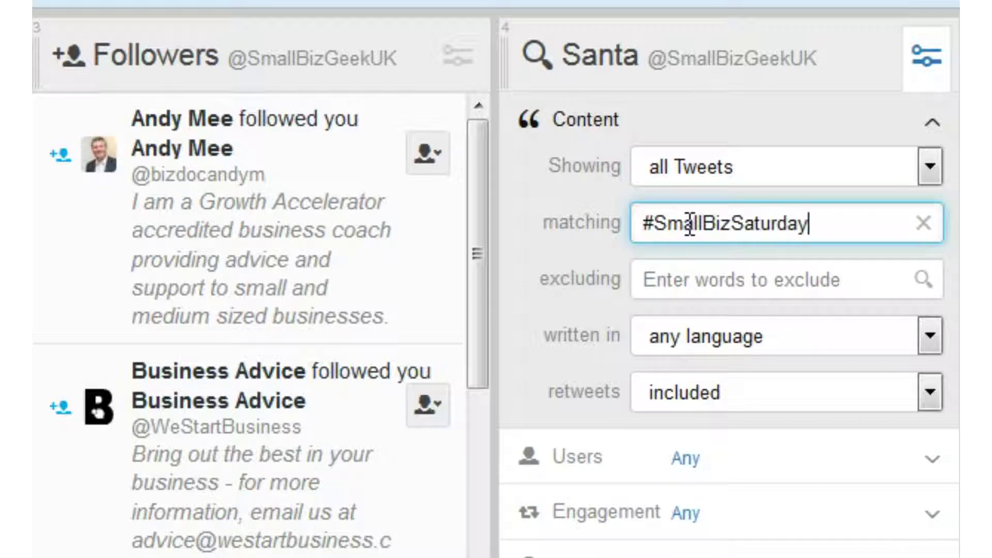
click(918, 331)
click(814, 411)
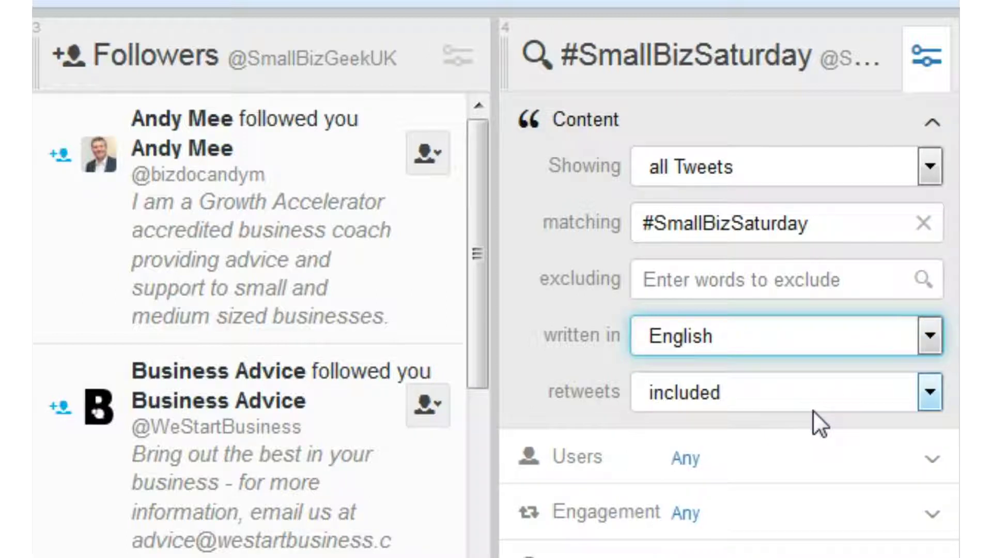
click(933, 123)
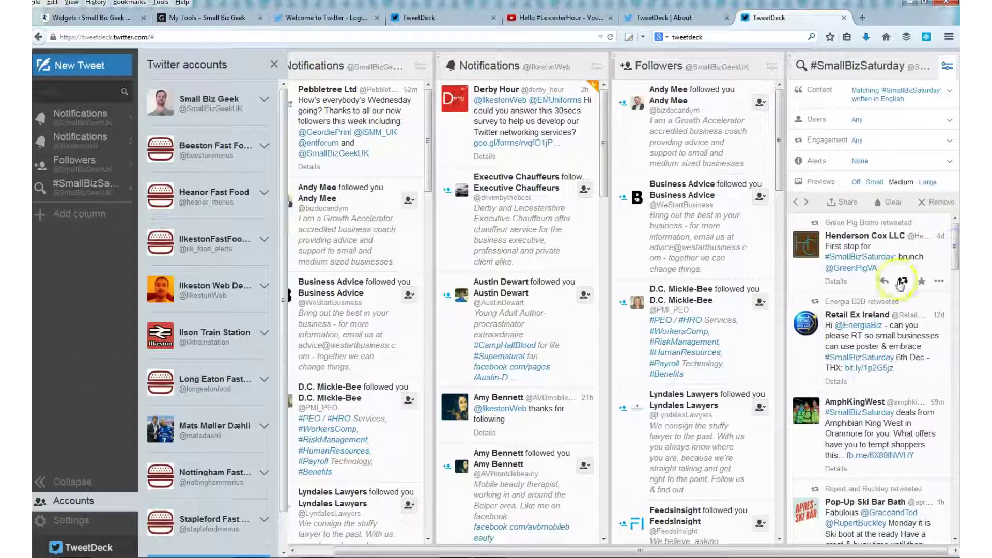
- Add another Trending column to the deck, using the trend Hales
click(84, 214)
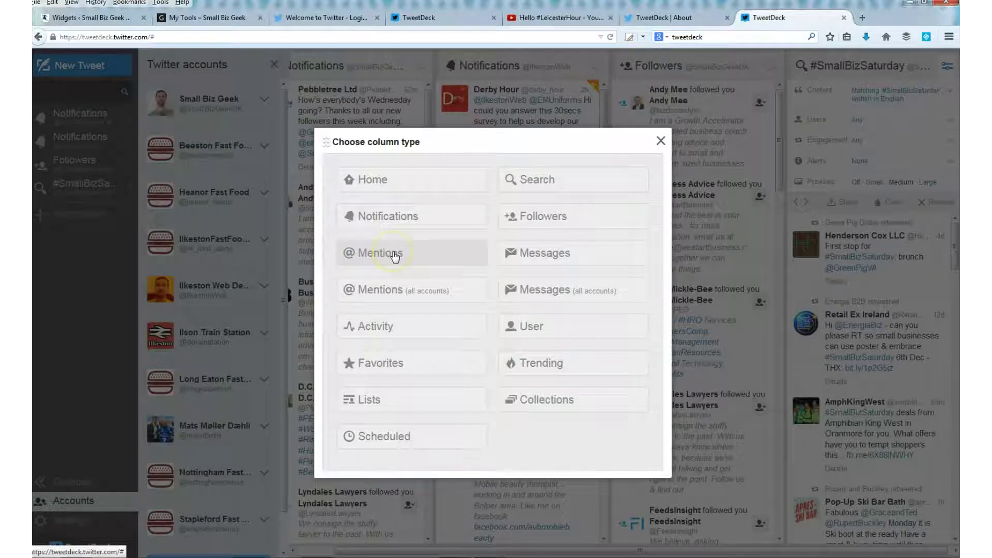
click(566, 363)
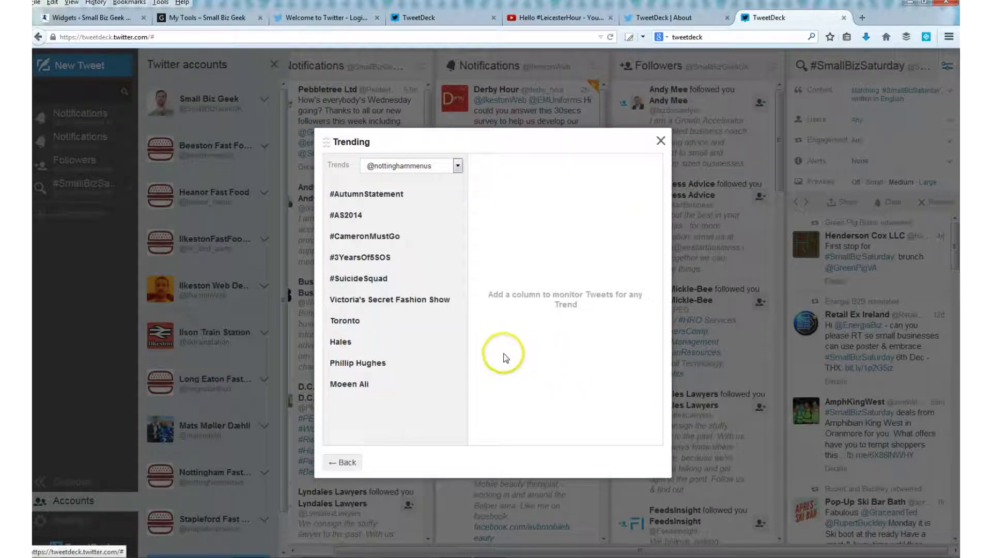
click(399, 349)
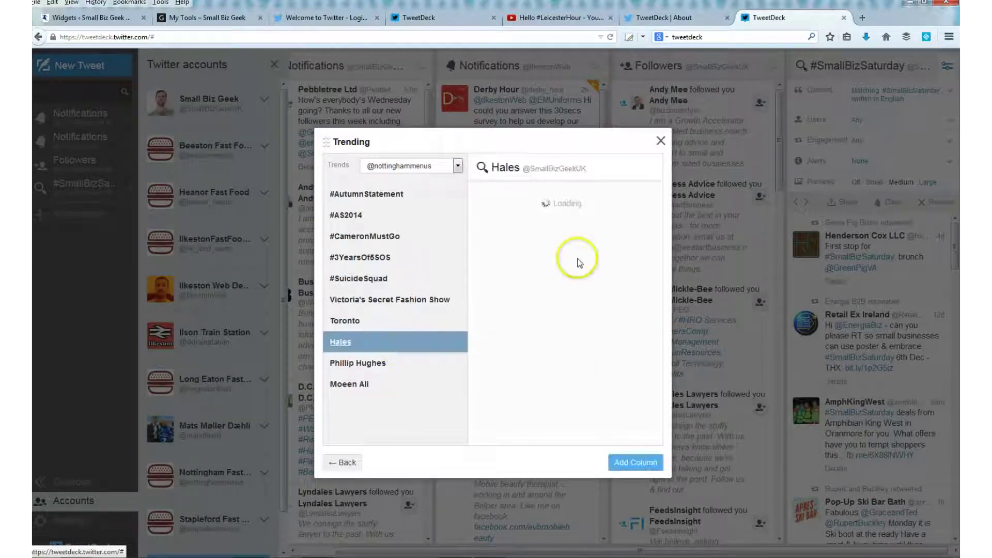
click(640, 468)
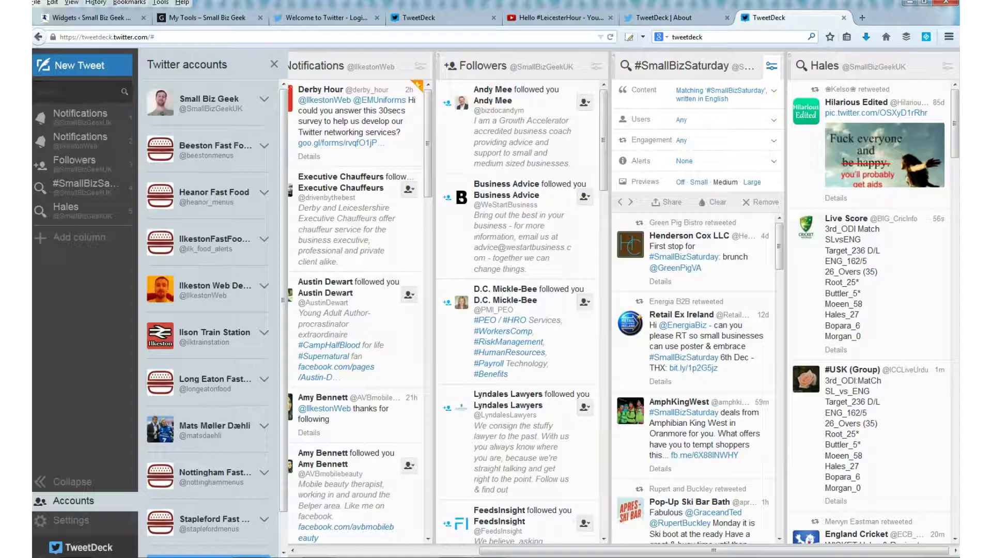
- Set the Hales column's content filter to match #Responsive in tweets written in English
click(948, 66)
click(948, 92)
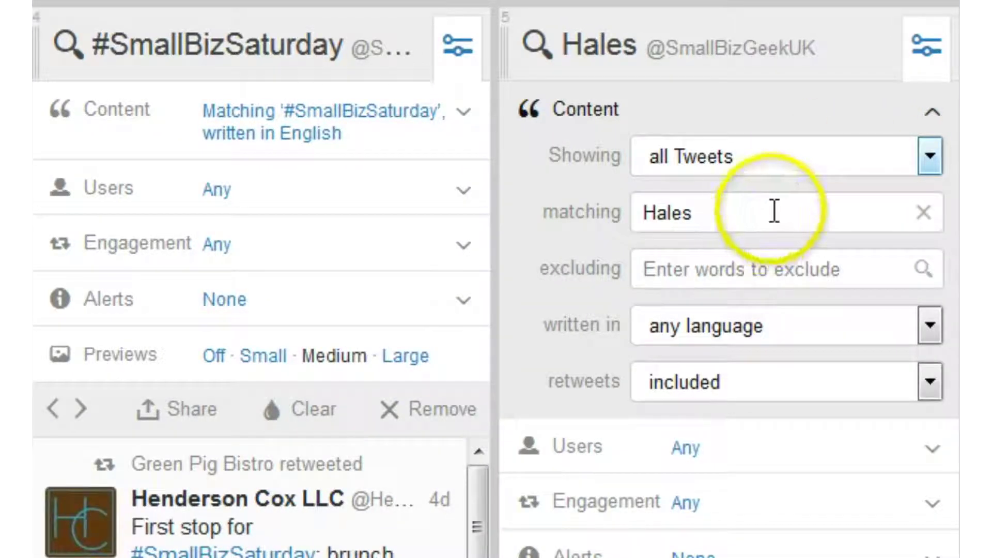
drag(772, 212, 578, 205)
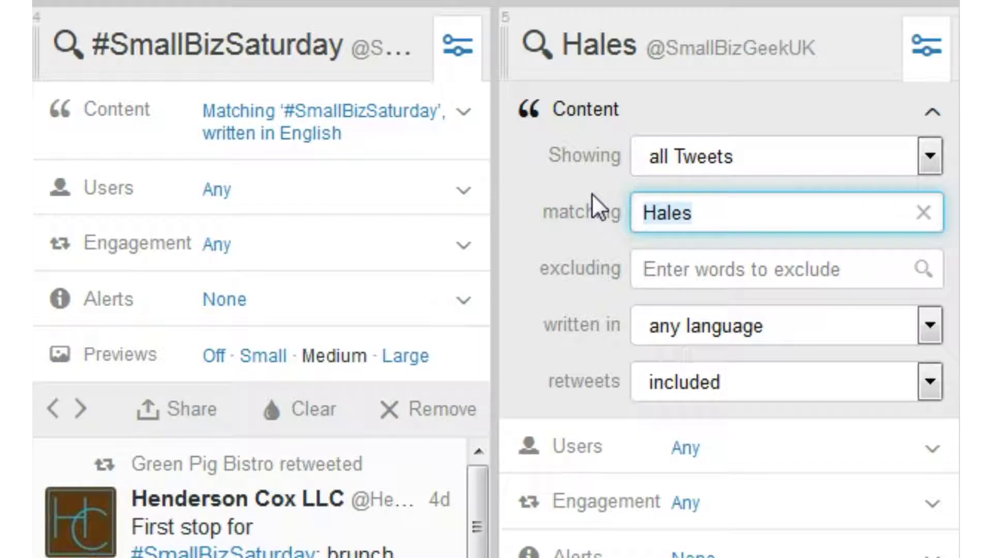
text(#Responsive)
click(863, 331)
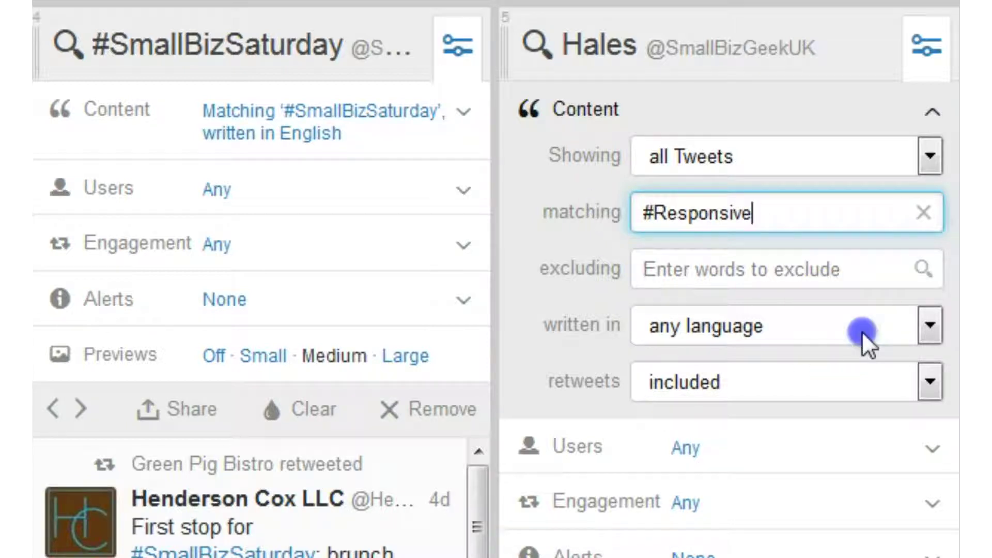
click(811, 408)
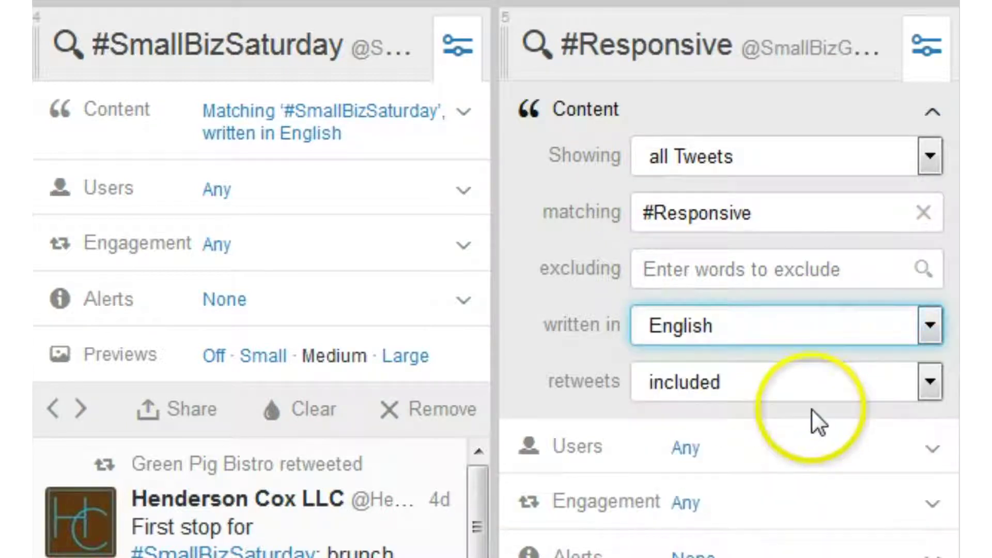
- Look at the tweet type options in the #Responsive column's content filter, keep all Tweets, and collapse the filter
click(926, 158)
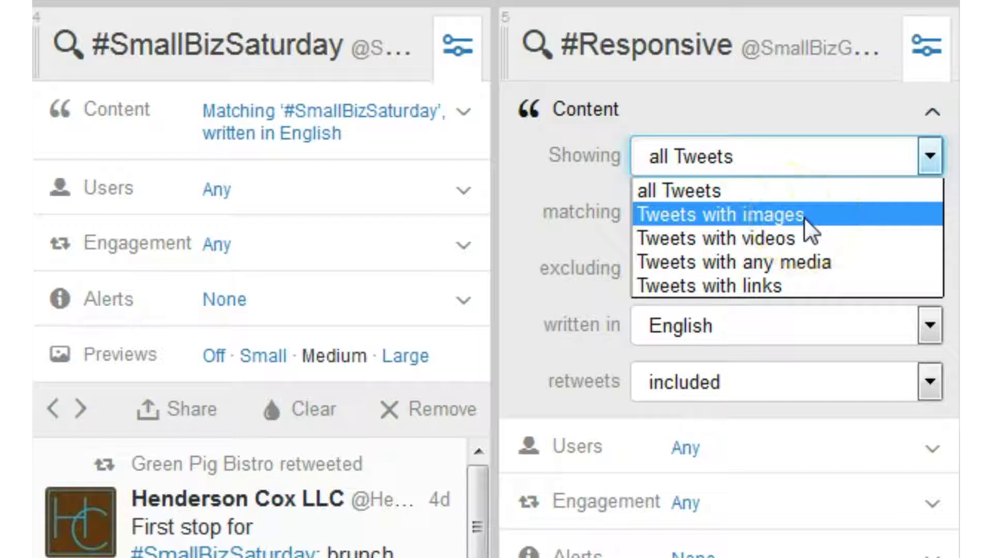
click(928, 155)
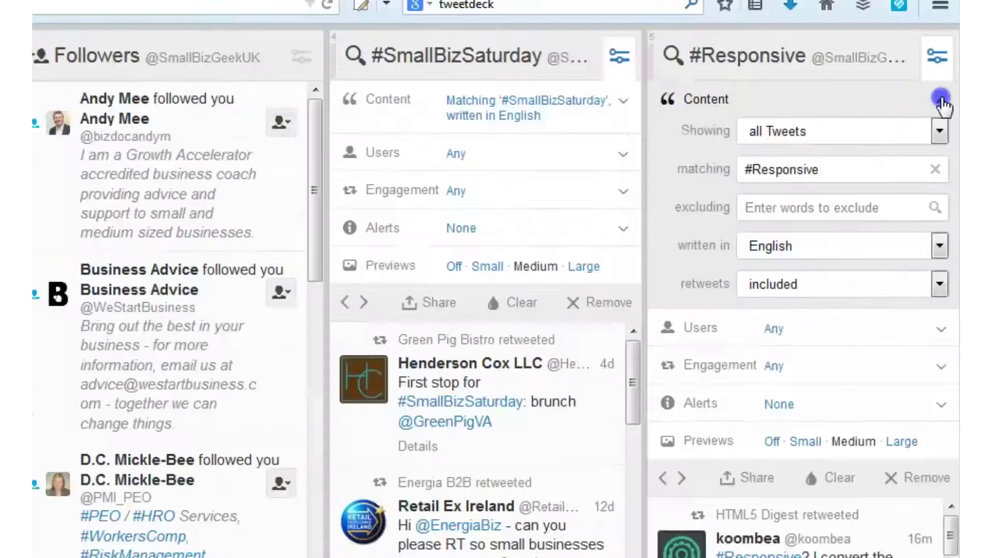
click(933, 111)
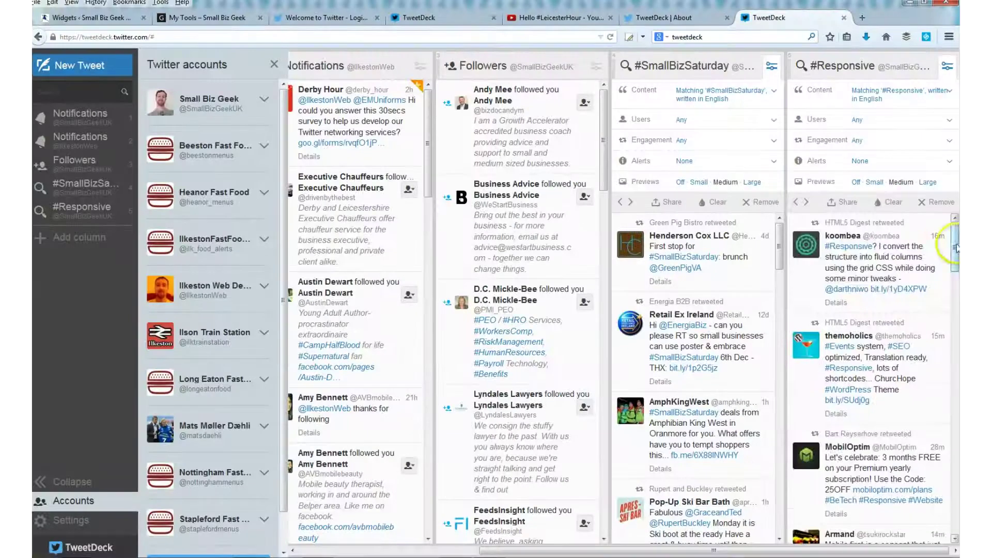
- Retweet the koombea tweet from the #Responsive column using the Ilkeston Web Design account instead of Small Biz Geek
drag(956, 248, 955, 250)
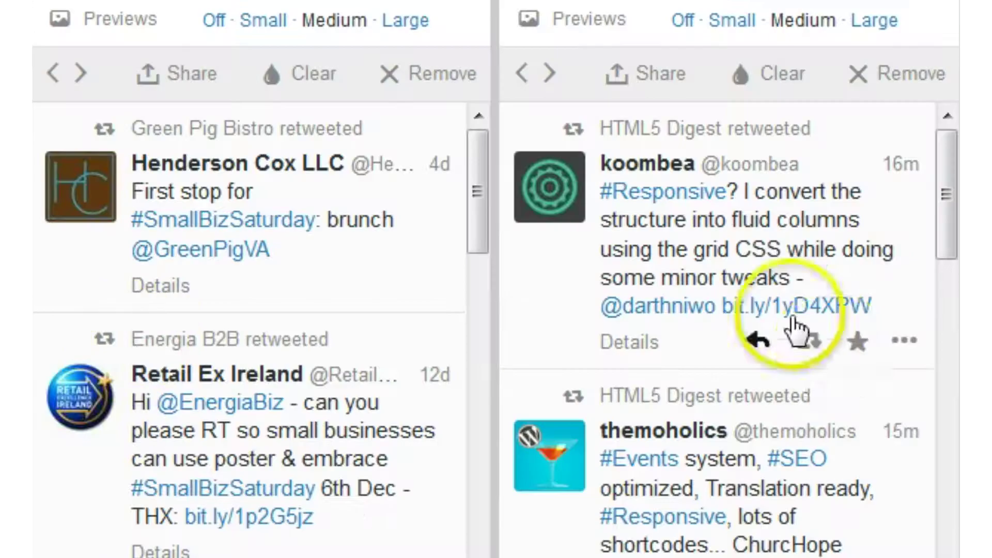
click(806, 360)
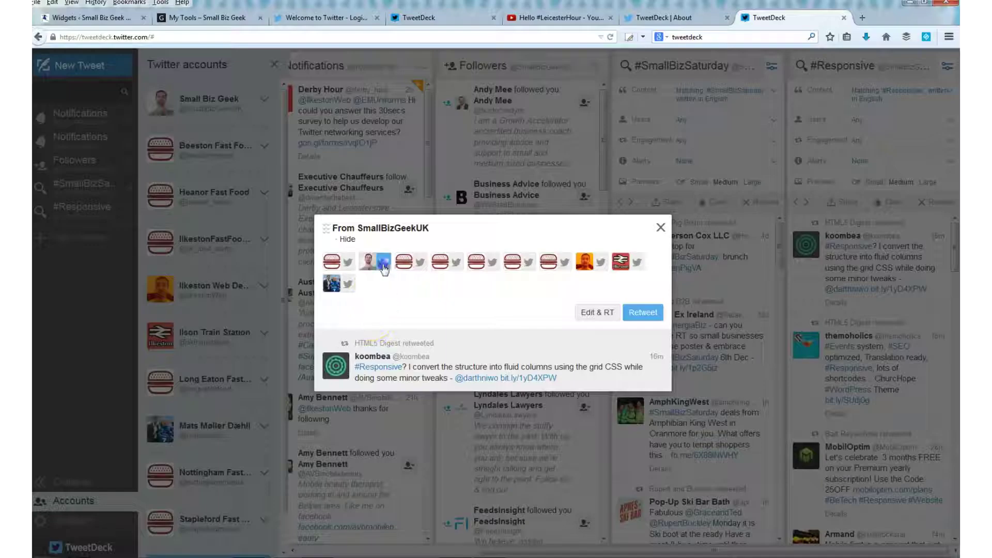
click(384, 268)
click(600, 262)
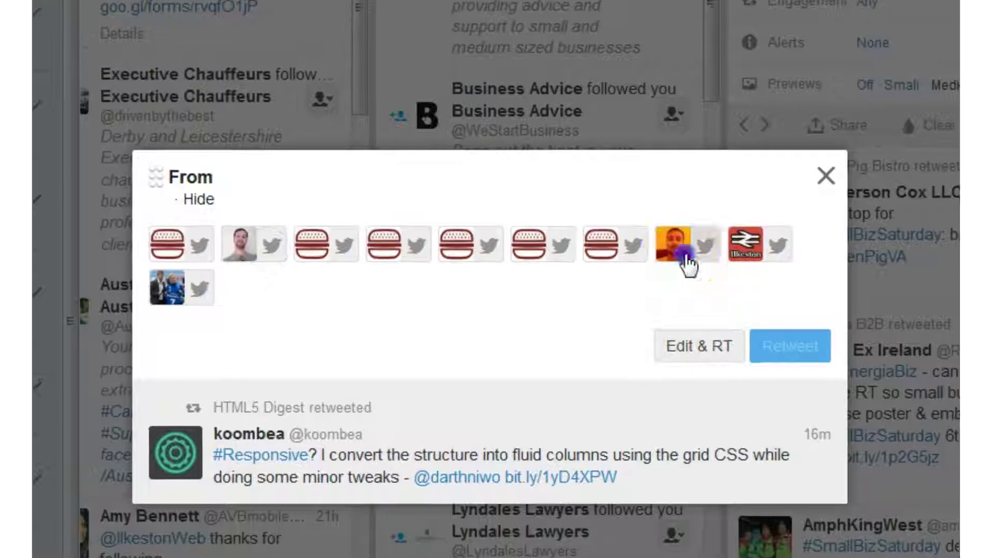
click(791, 350)
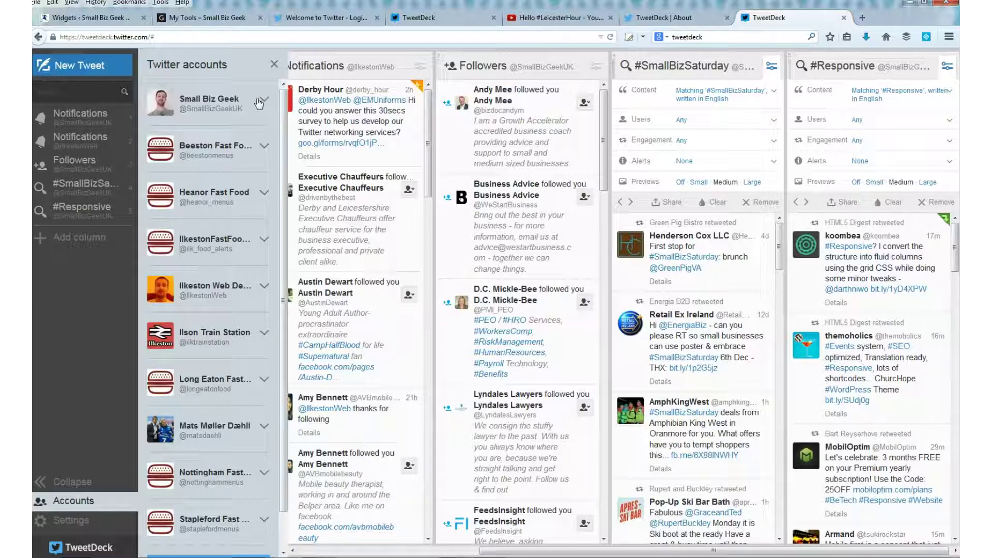
- View the Twitter login page, return to TweetDeck, and open and close its keyboard shortcuts list
click(302, 17)
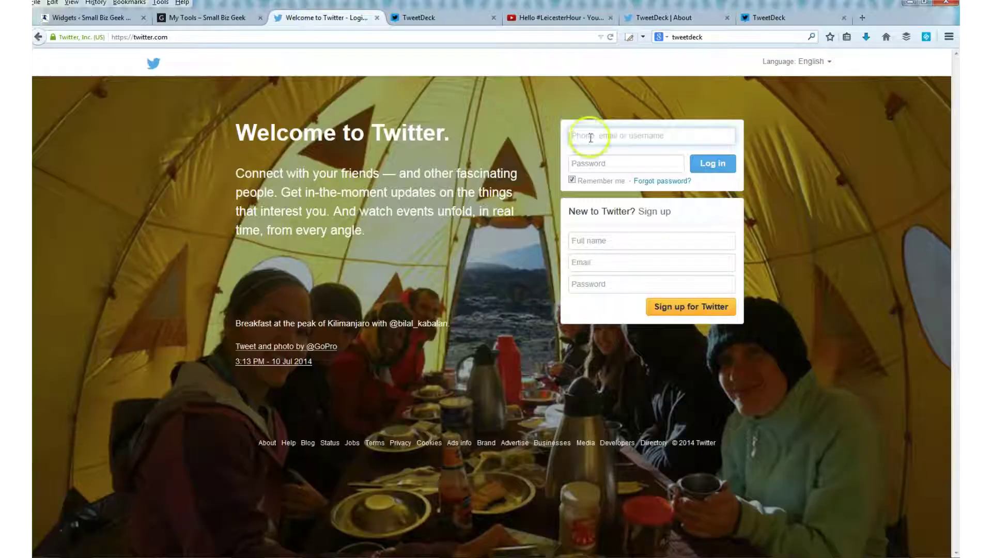
click(774, 18)
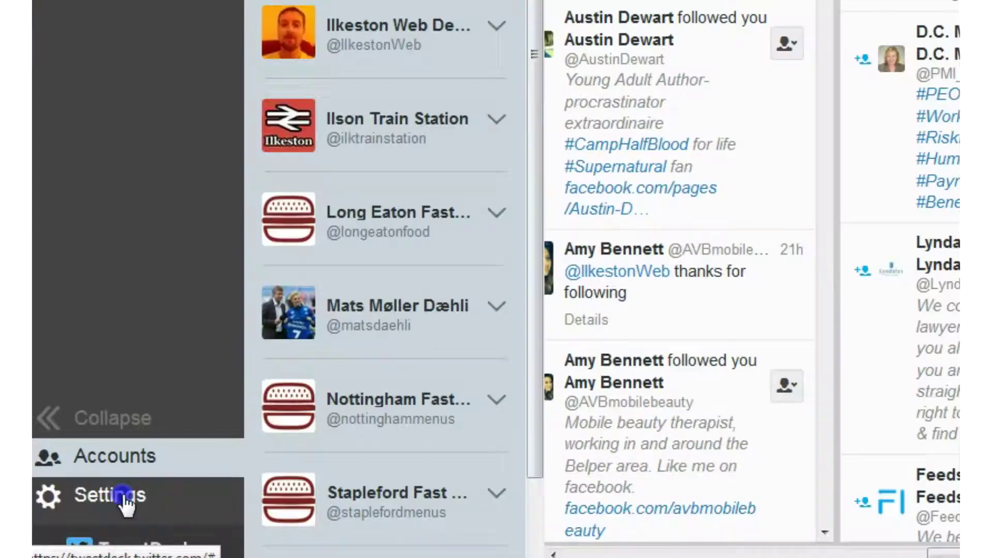
click(78, 521)
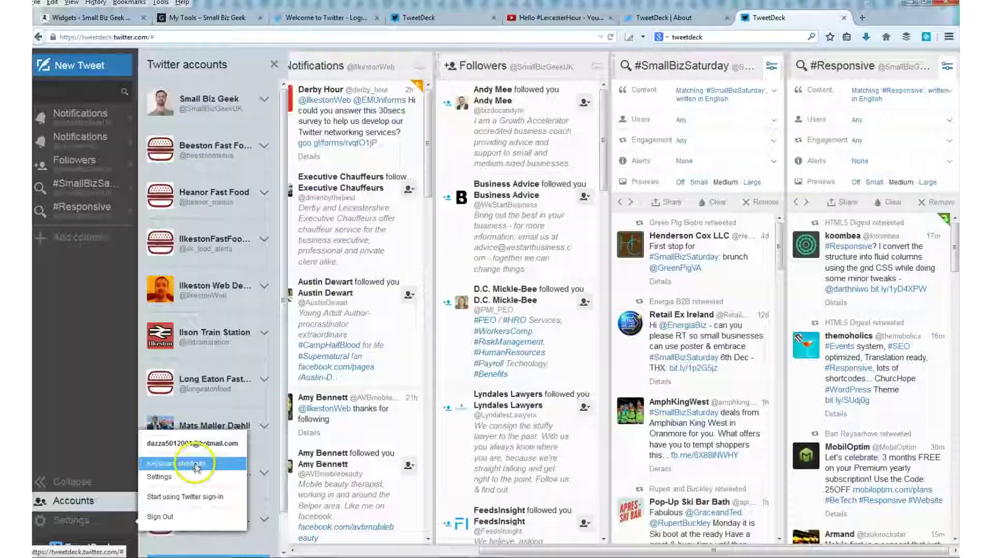
click(357, 381)
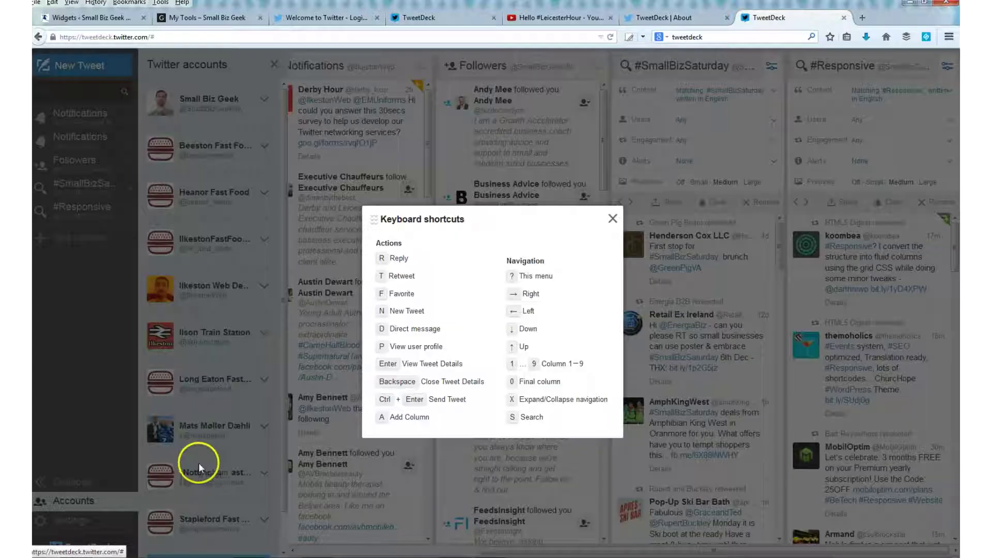
click(613, 219)
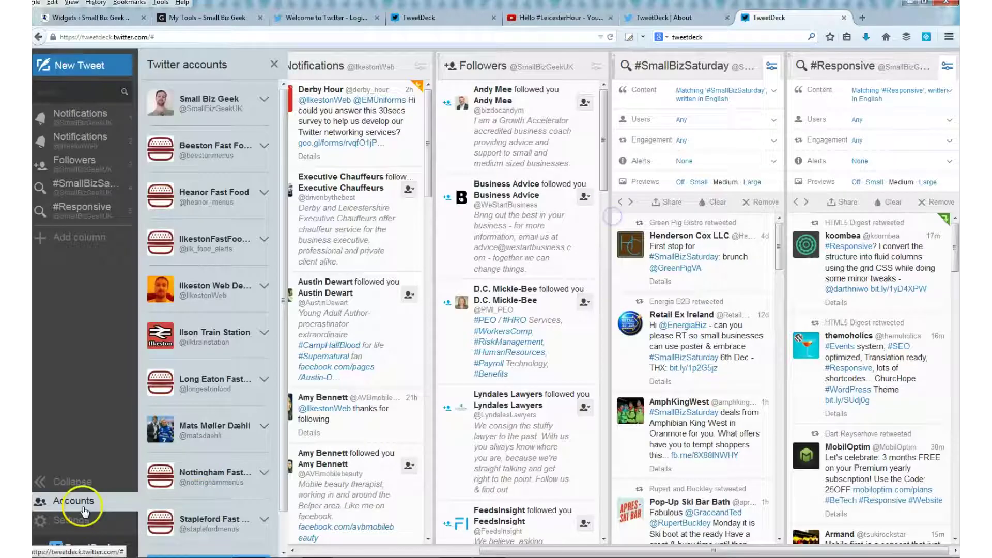
- Review the General, Services and Mute settings, trying Bit.ly as the link shortening service and setting it back to Twitter
click(83, 521)
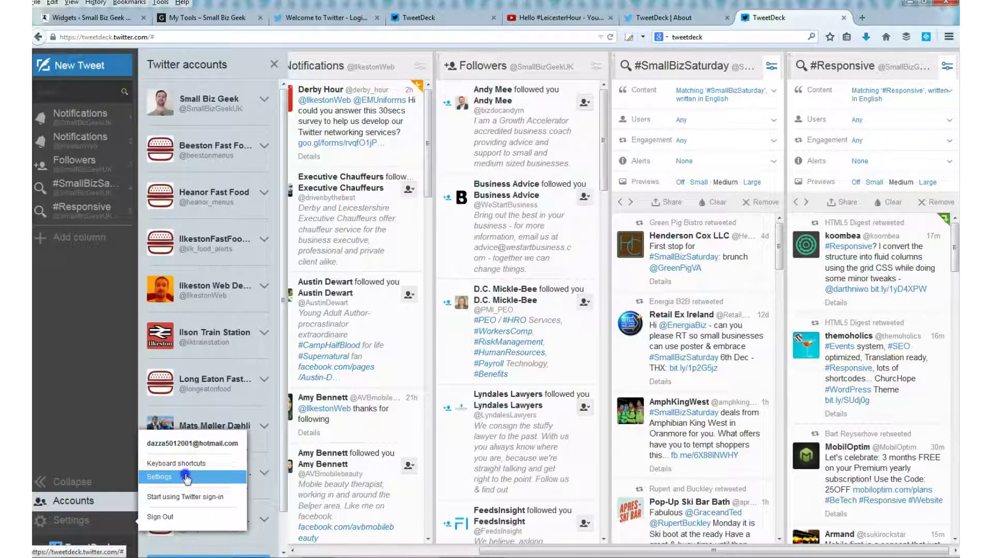
click(182, 476)
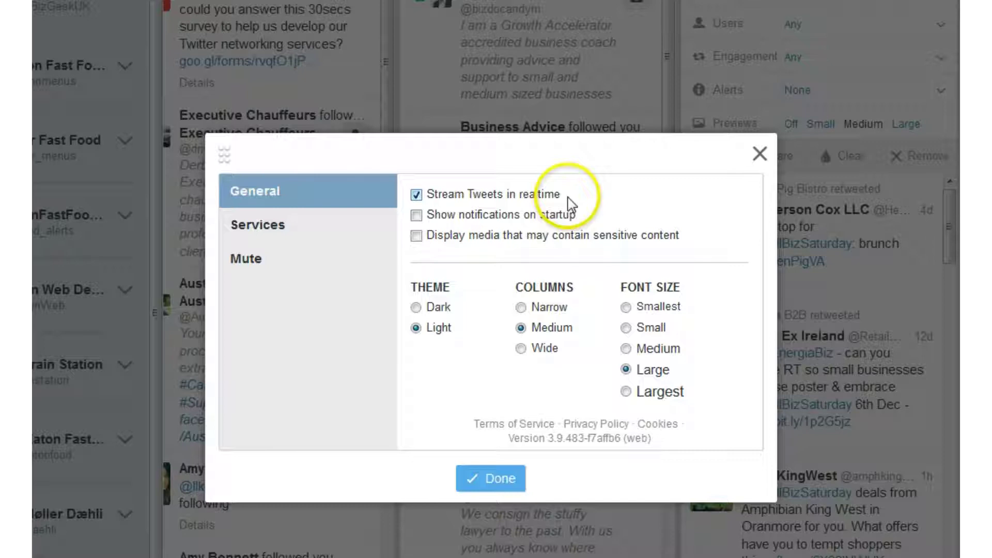
click(252, 224)
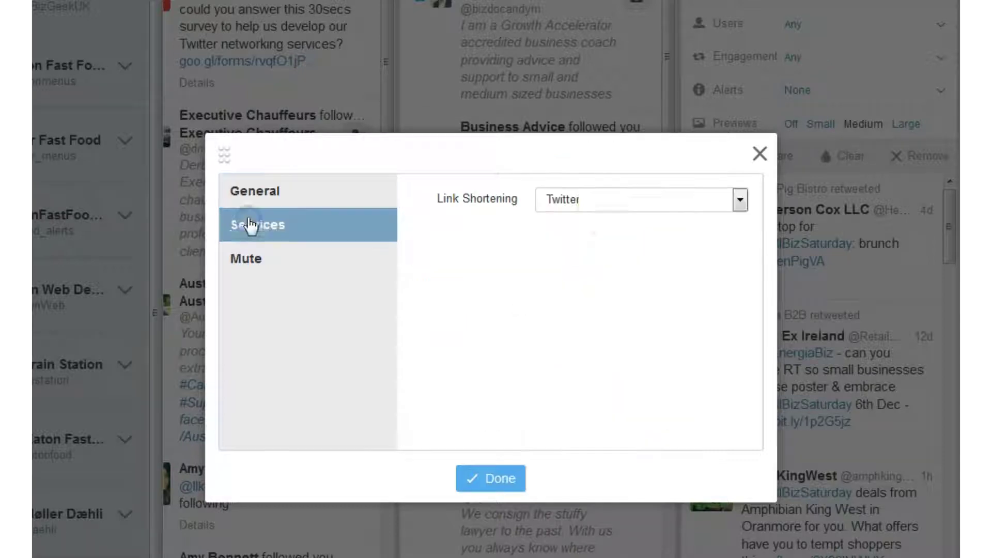
click(629, 201)
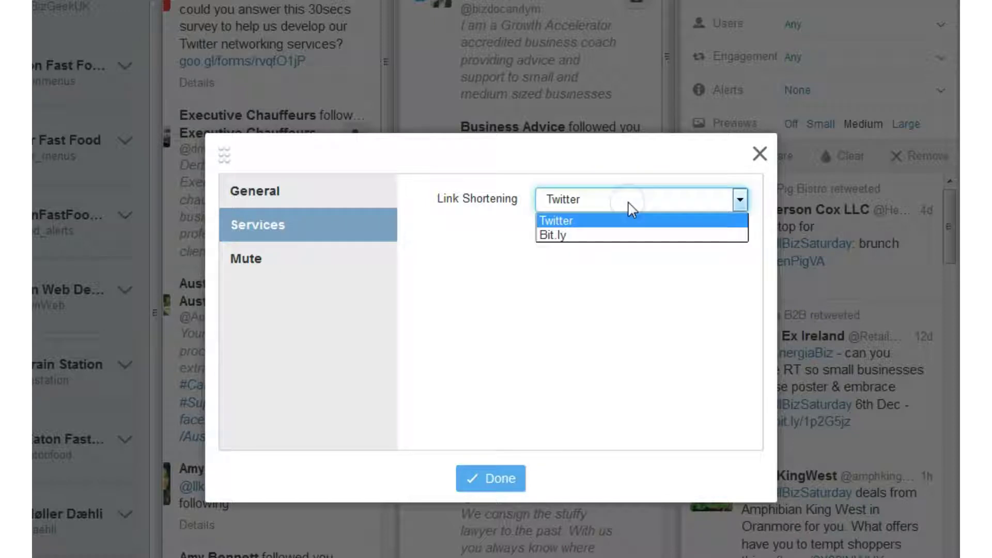
click(607, 237)
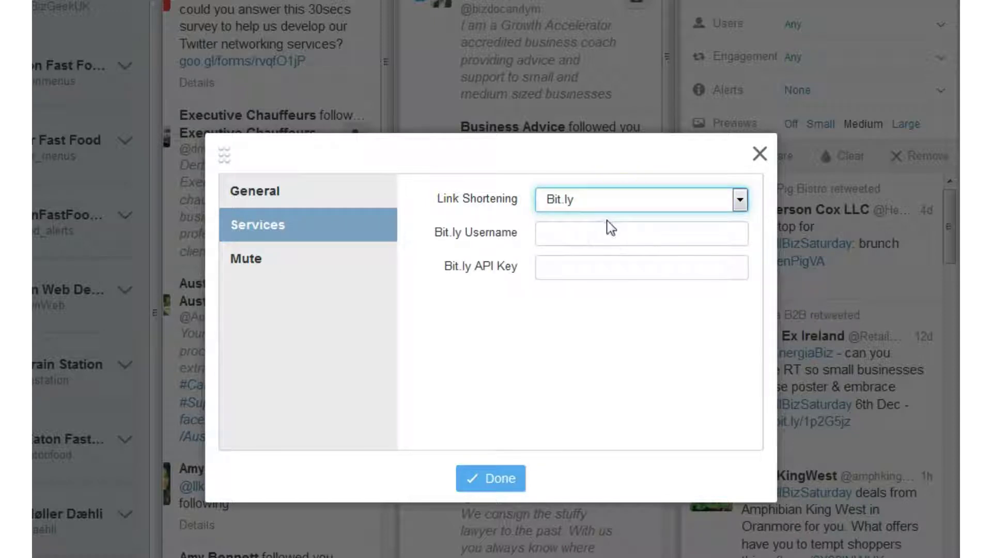
click(726, 201)
click(707, 219)
click(255, 261)
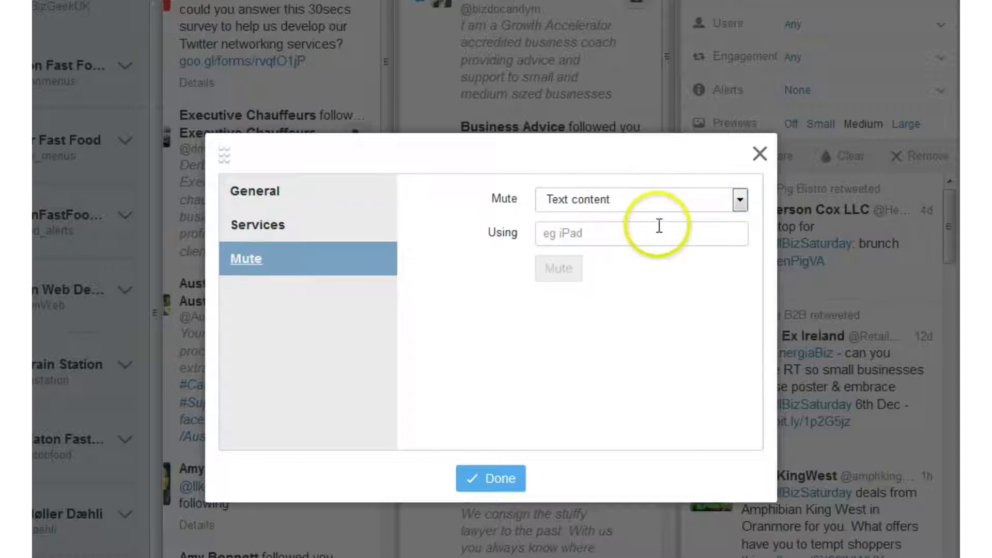
- Mute tweets with the text content "BetterCaulSaul", leaving the mute type at Text content, and close the settings
click(734, 200)
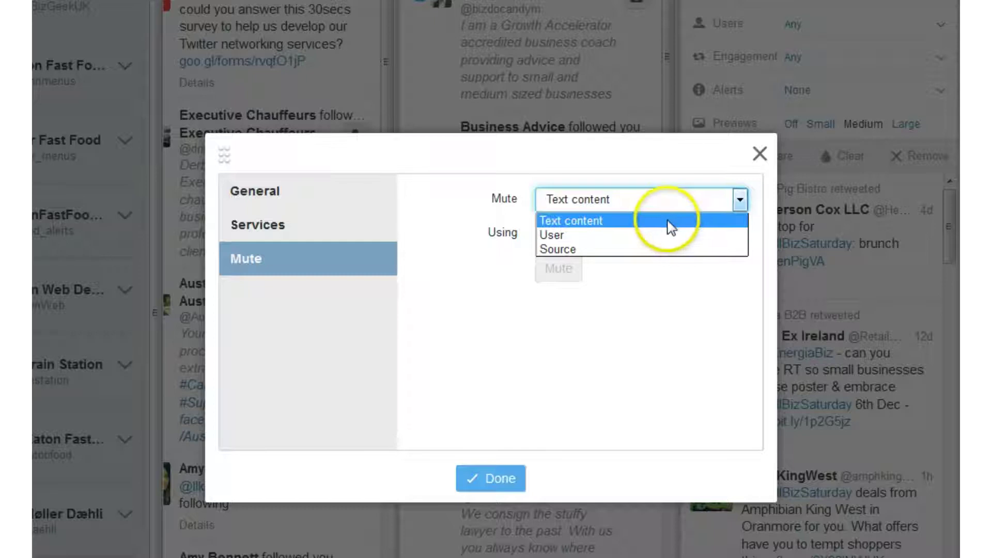
click(576, 340)
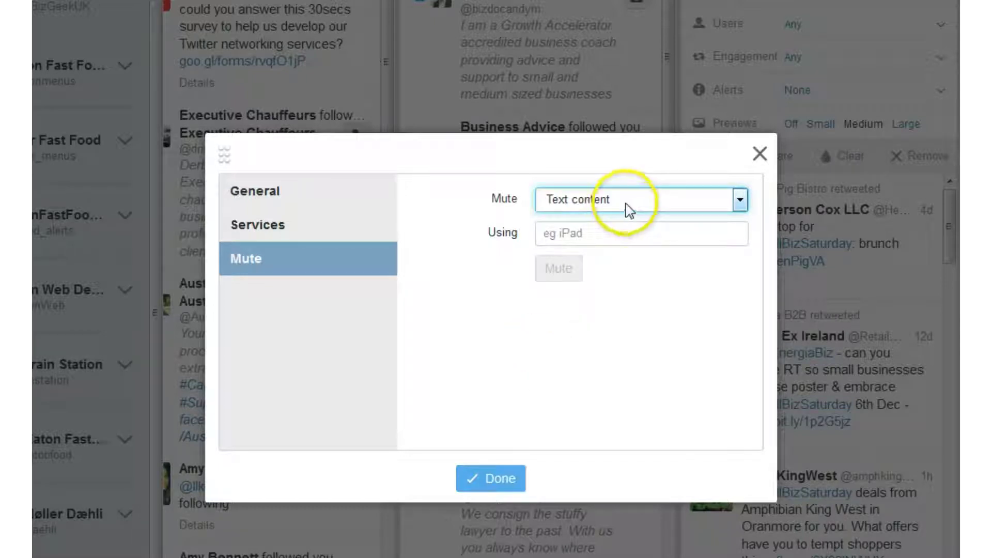
click(610, 234)
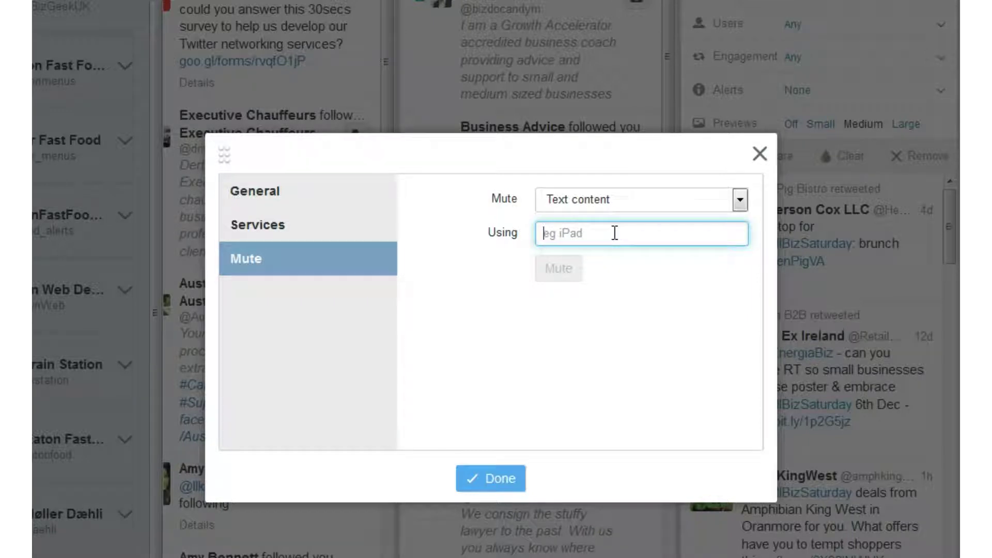
text(BetterCaulSaul)
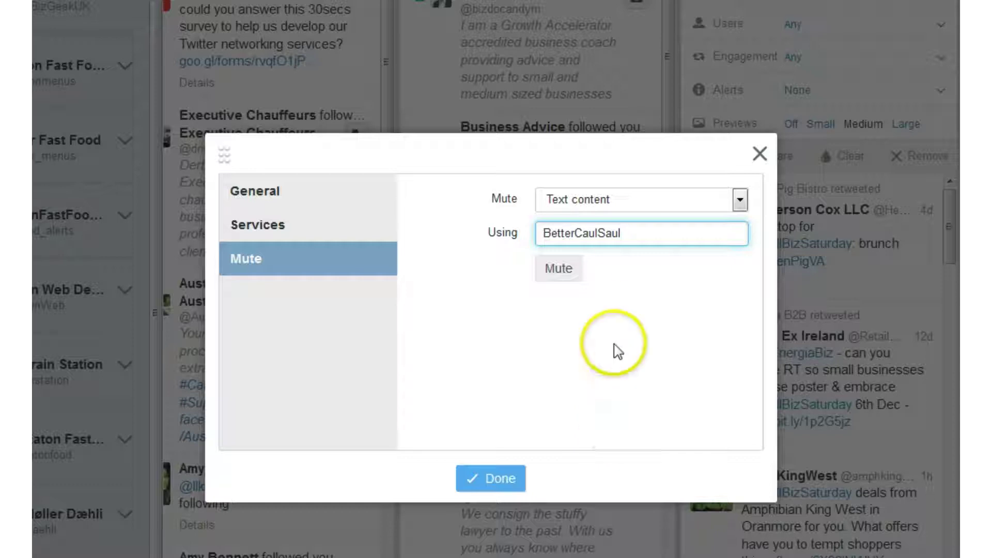
click(646, 231)
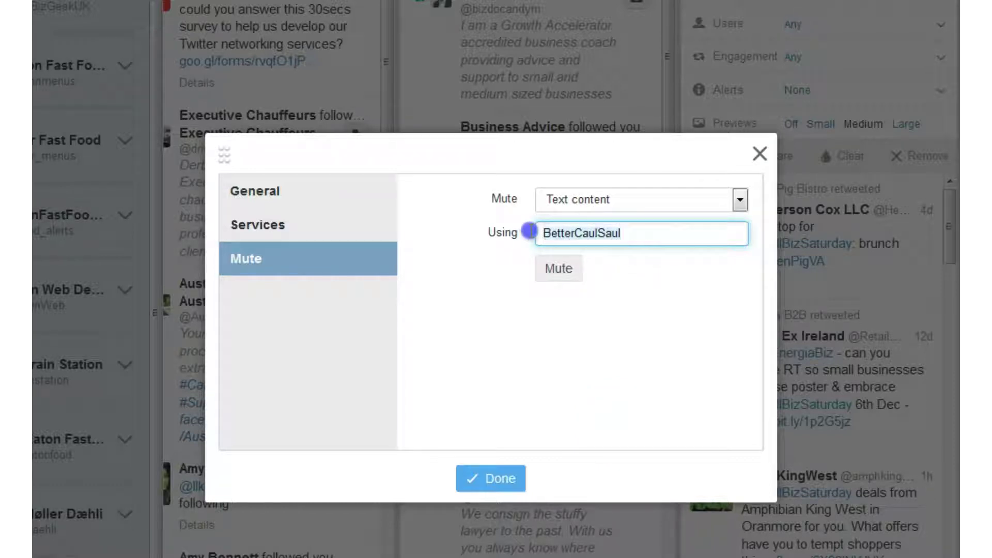
click(563, 268)
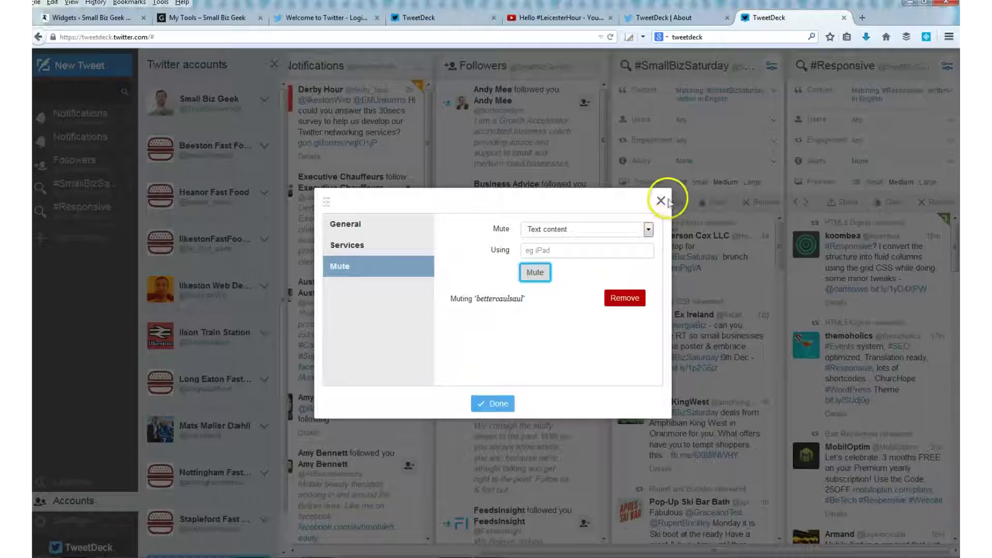
click(760, 154)
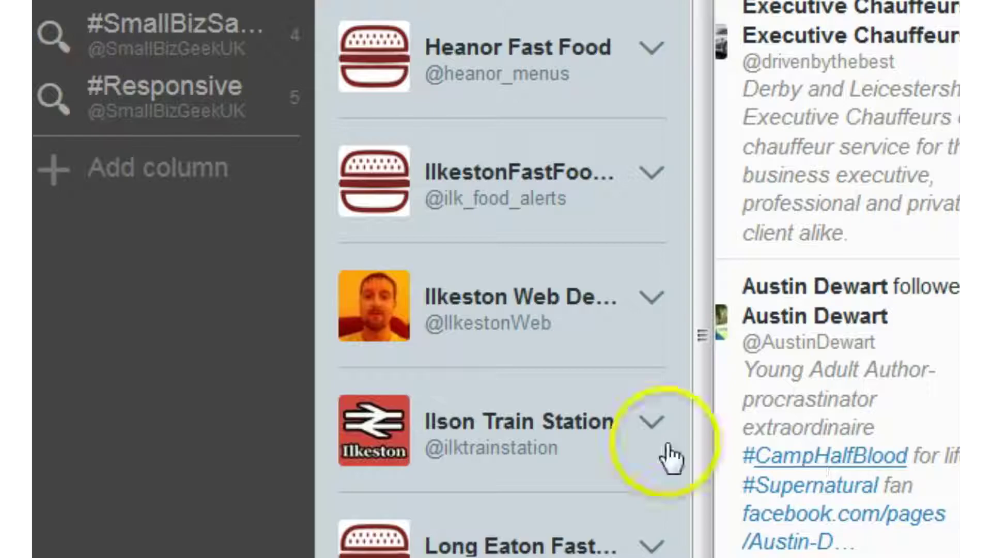
click(91, 234)
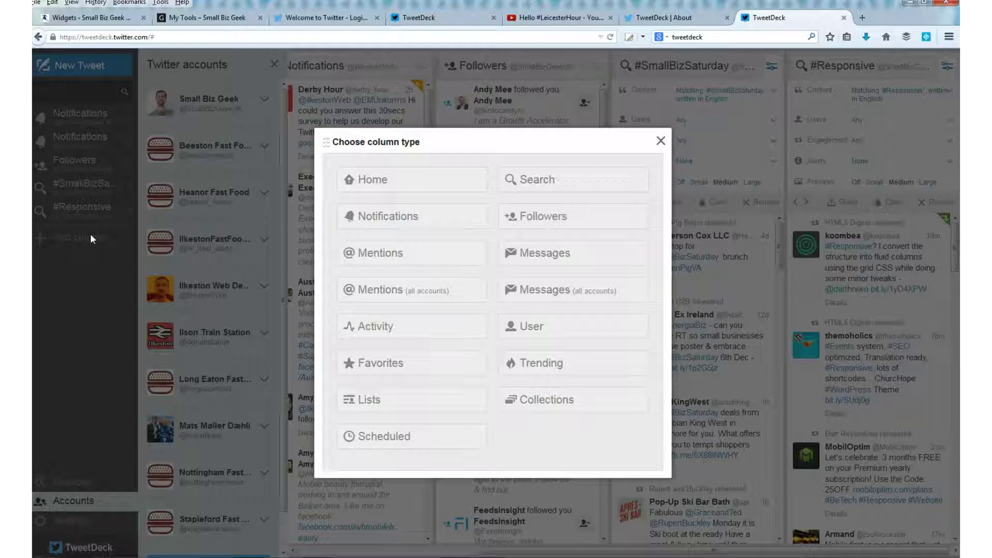
click(563, 334)
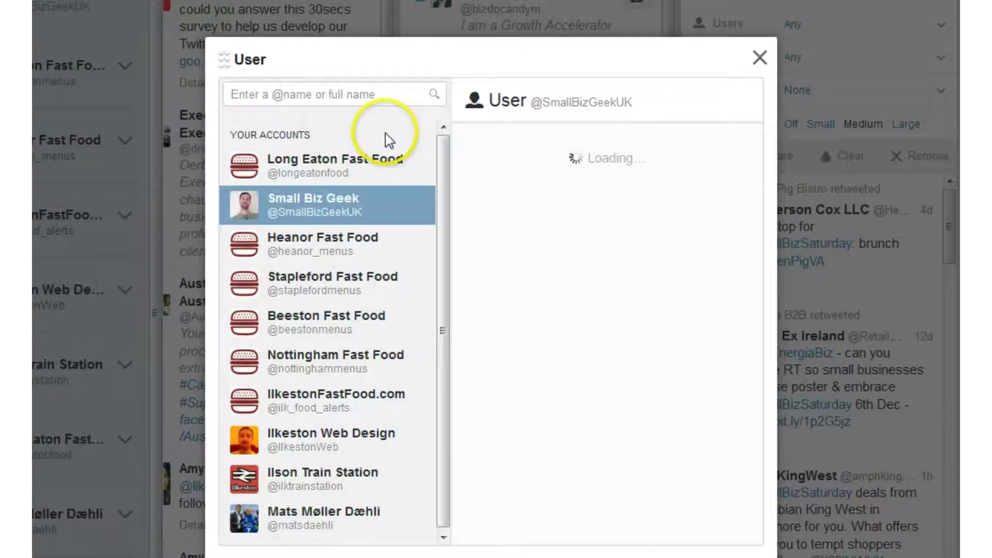
click(383, 95)
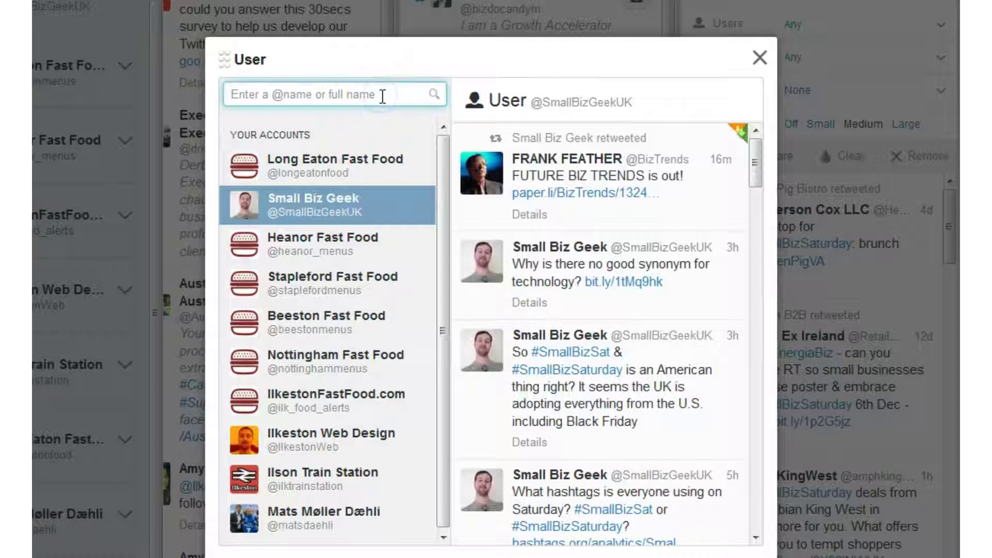
text(RichardBranson)
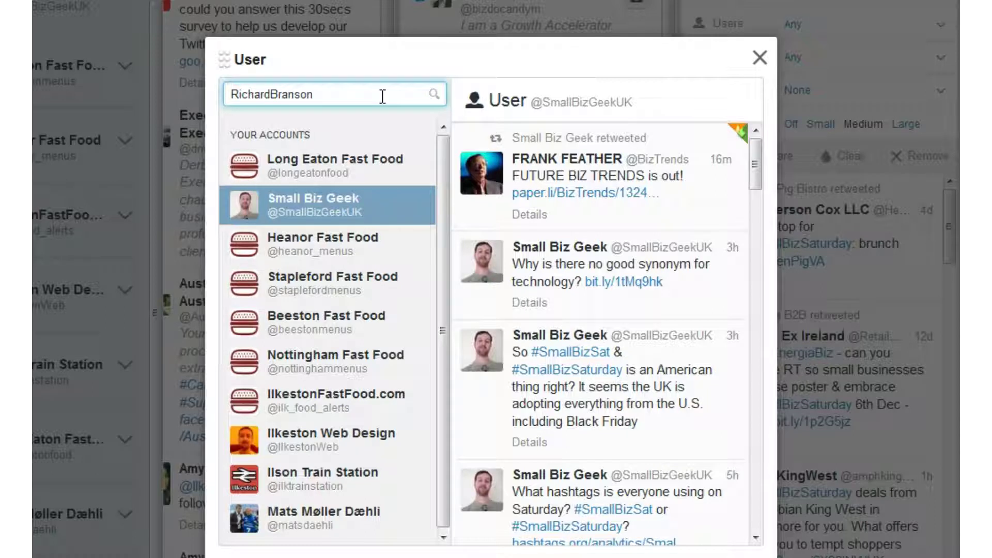
key(Return)
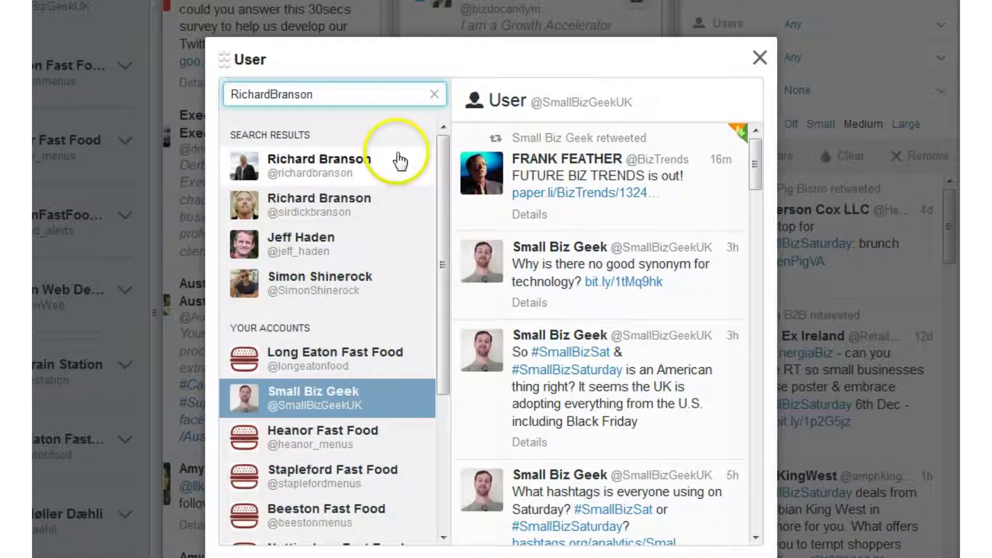
click(399, 165)
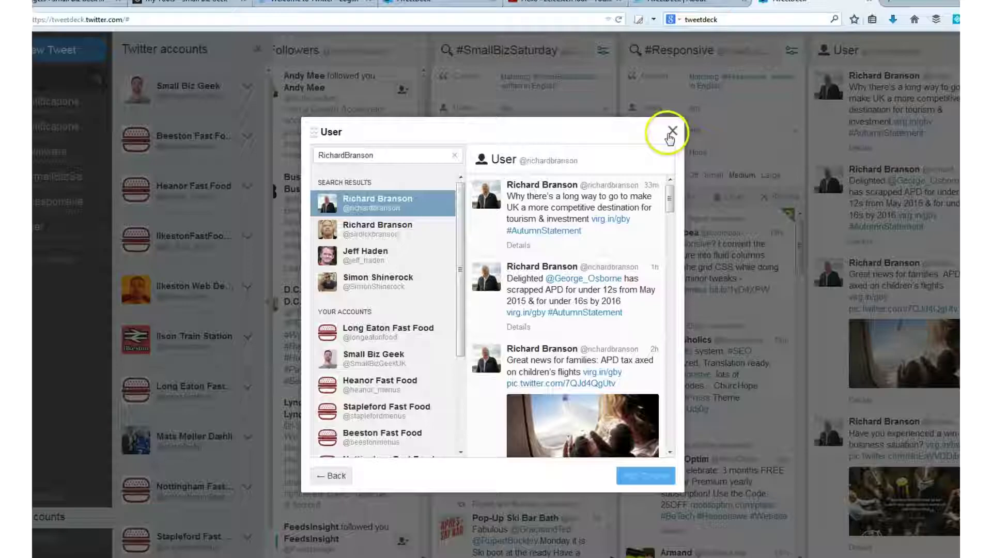
click(760, 57)
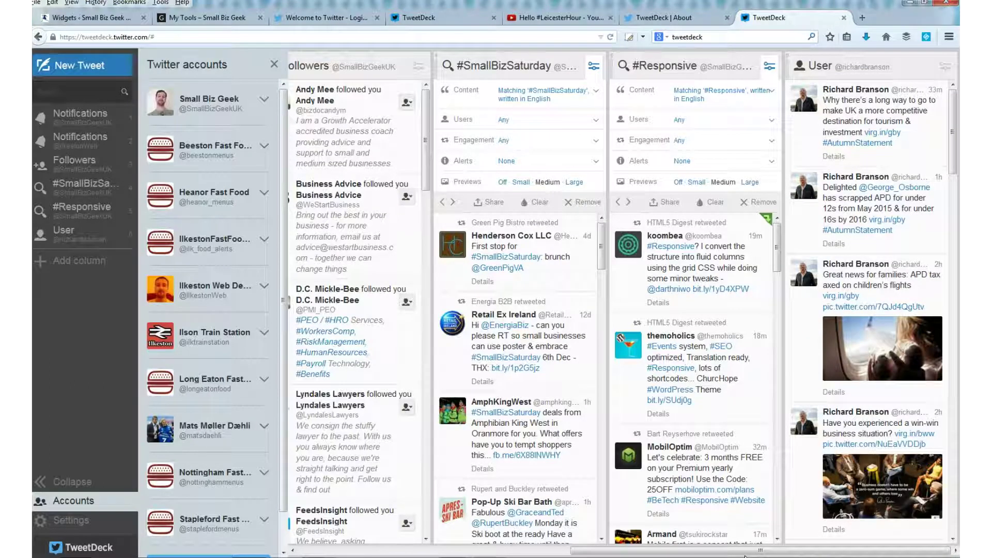
drag(698, 552, 901, 543)
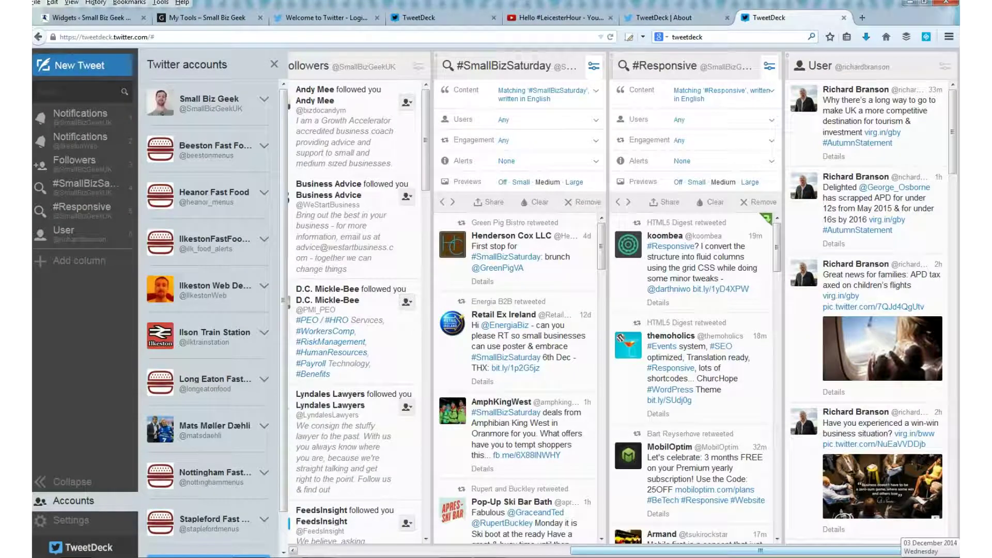
key(2)
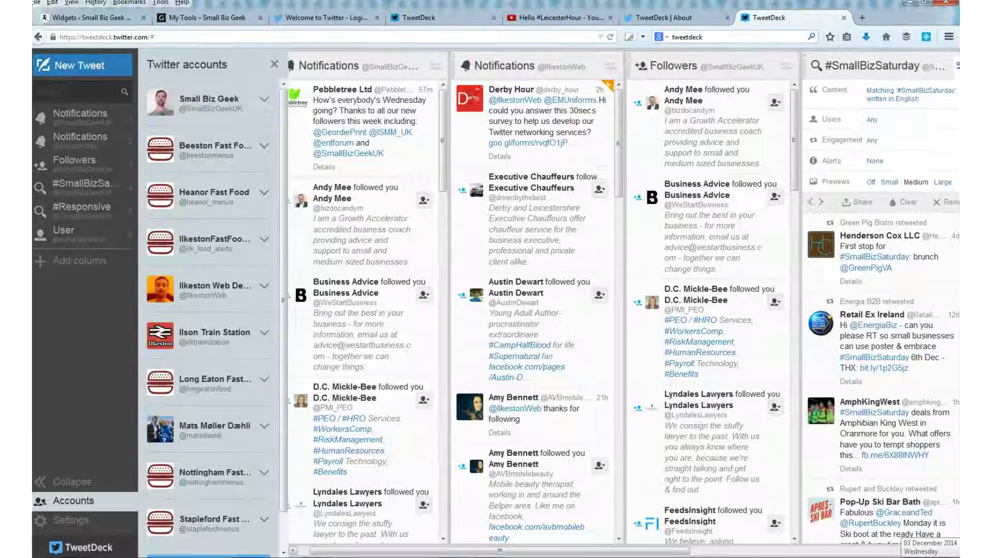
key(6)
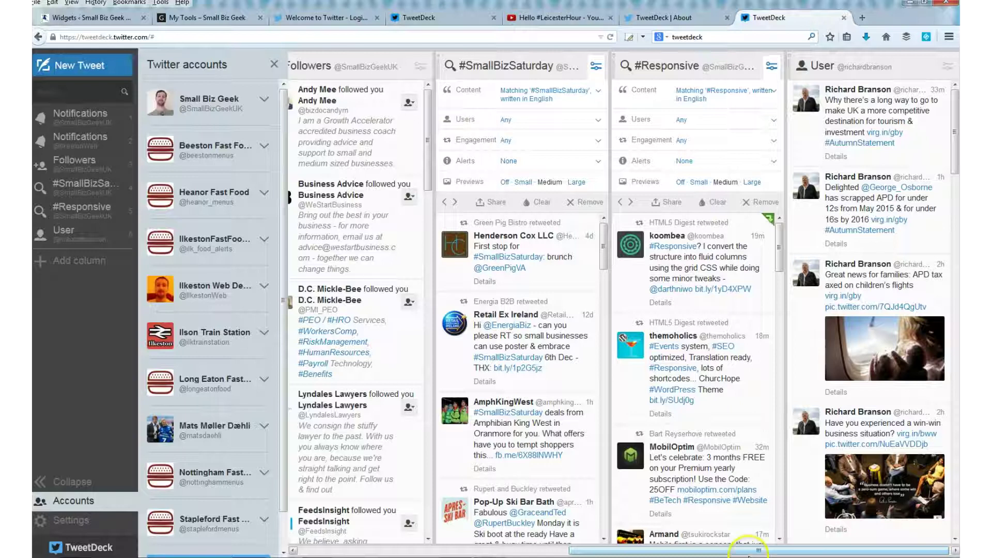
scroll(749, 553, left, 3)
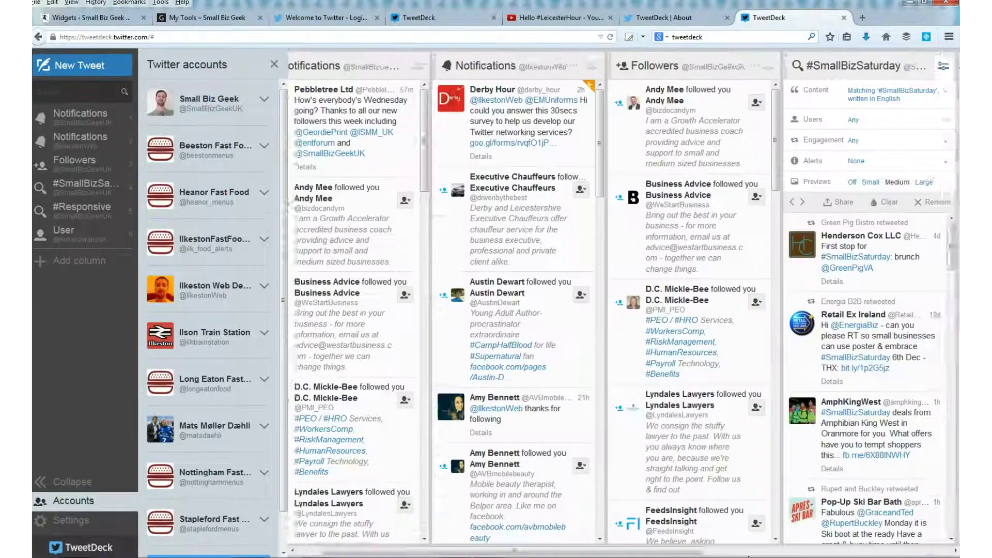
click(632, 552)
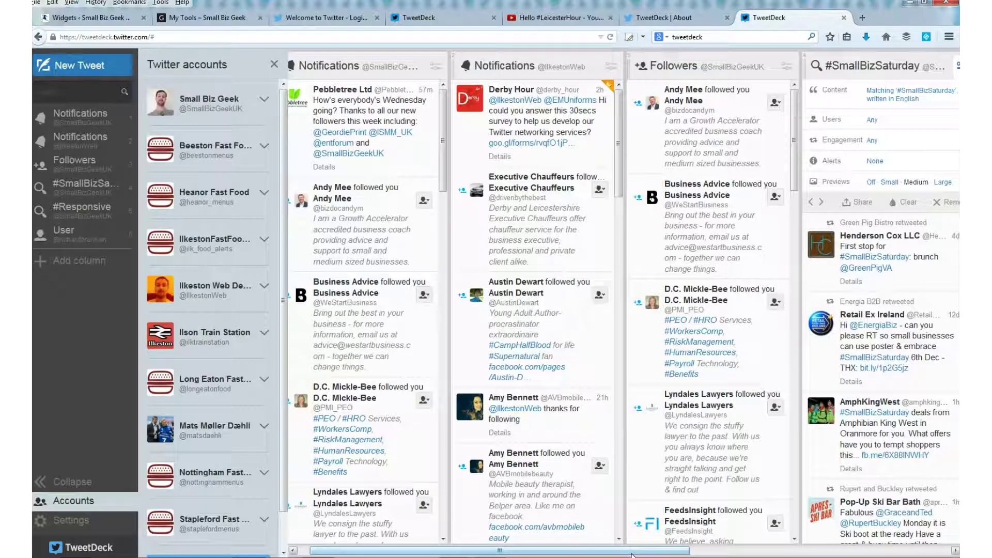
scroll(631, 555, right, 4)
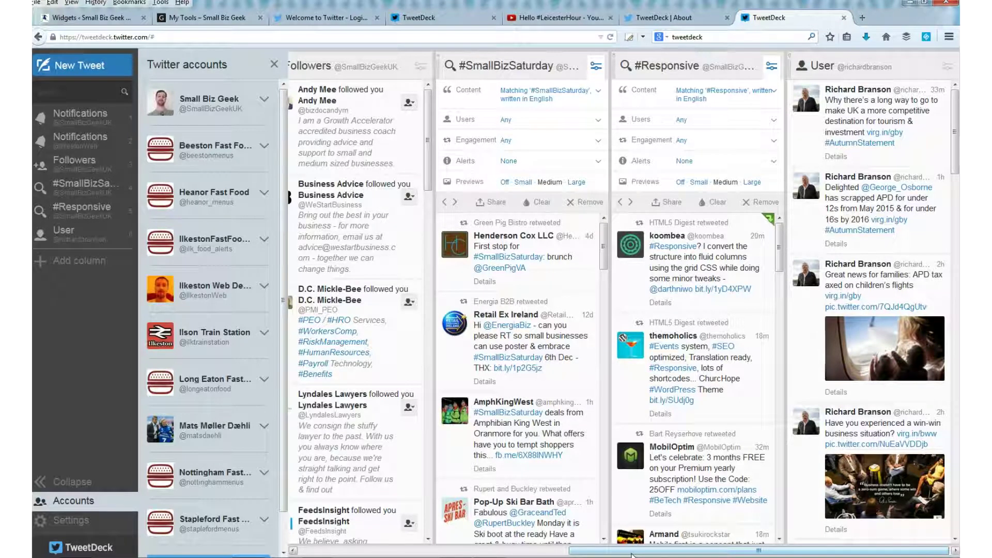
scroll(631, 555, left, 4)
scroll(632, 555, right, 4)
scroll(631, 555, left, 4)
scroll(631, 555, right, 4)
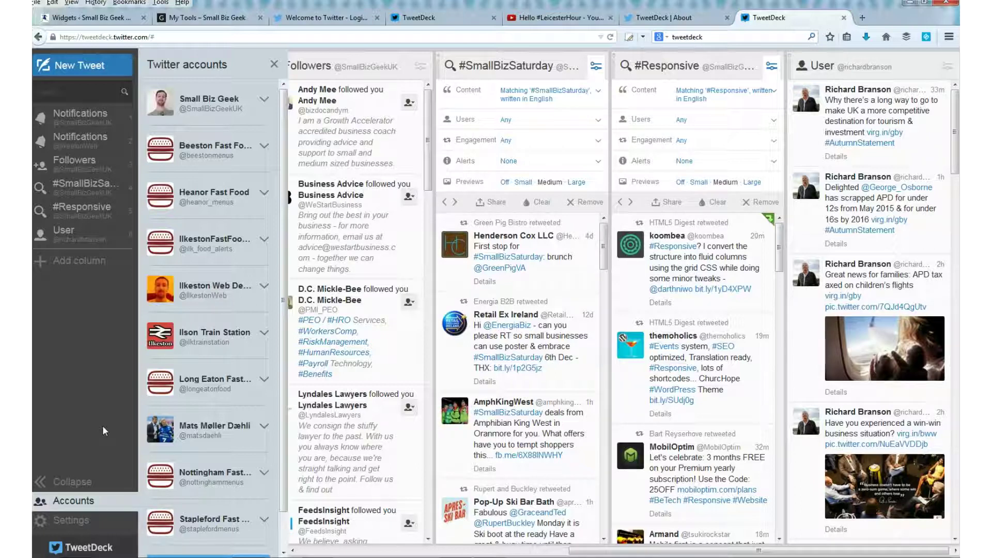
click(74, 263)
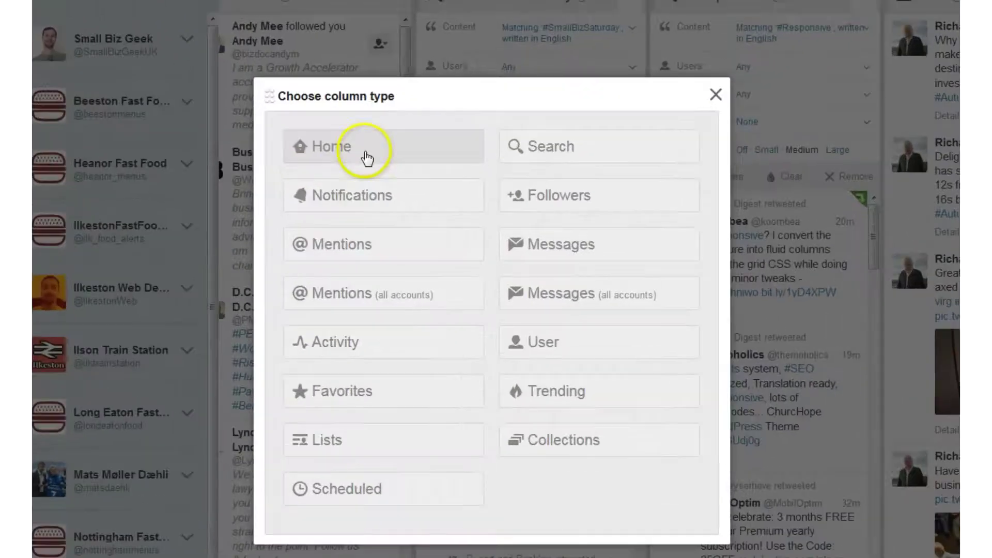
click(368, 154)
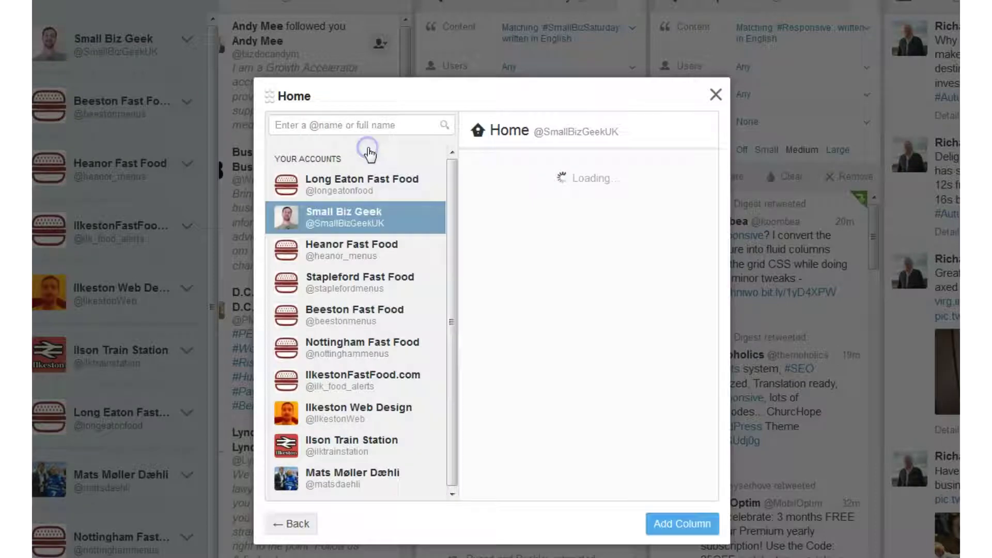
click(372, 126)
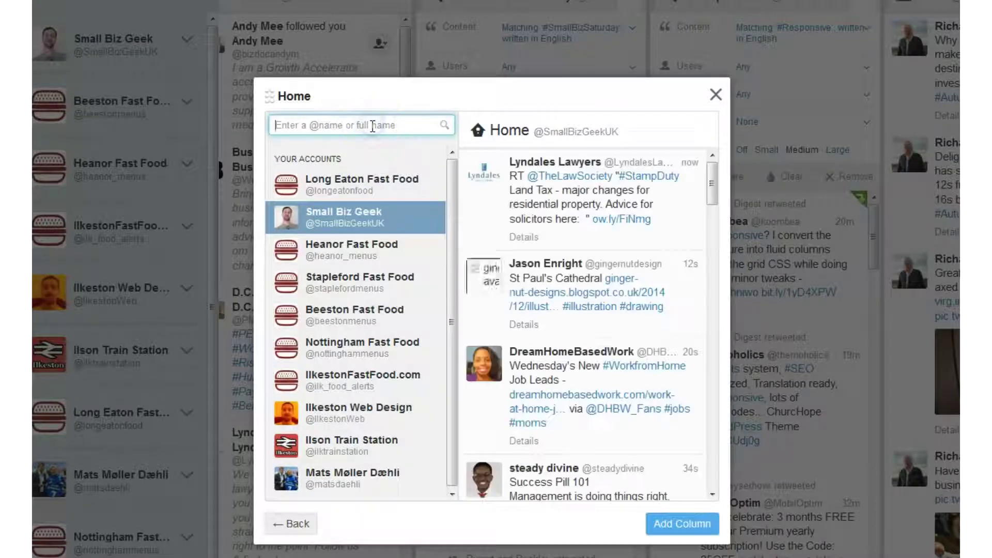
text(RichardBranson)
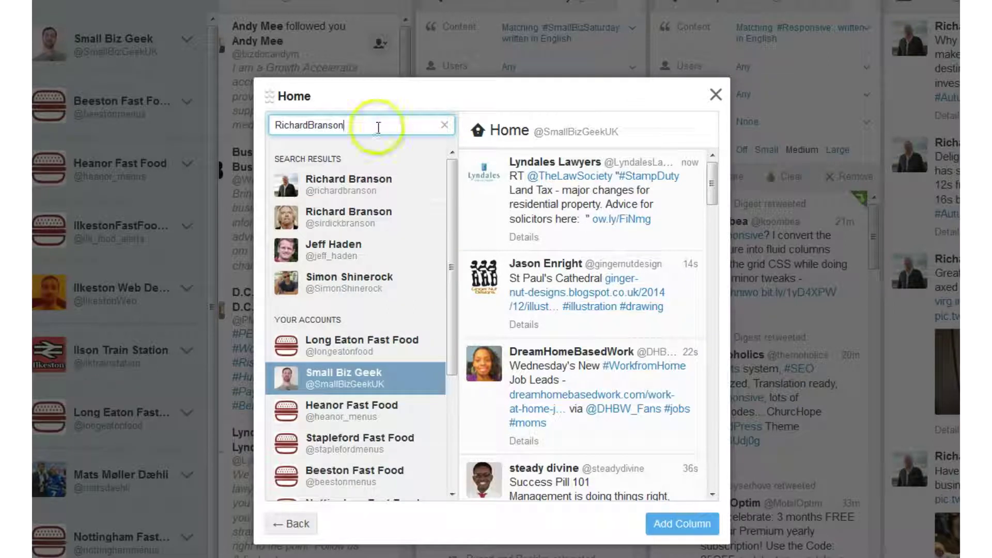
click(384, 190)
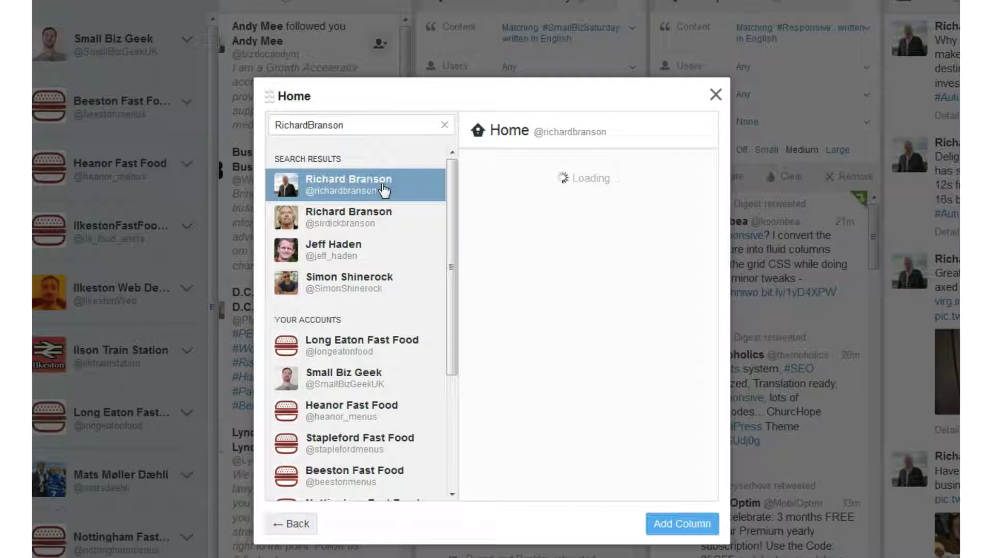
click(422, 192)
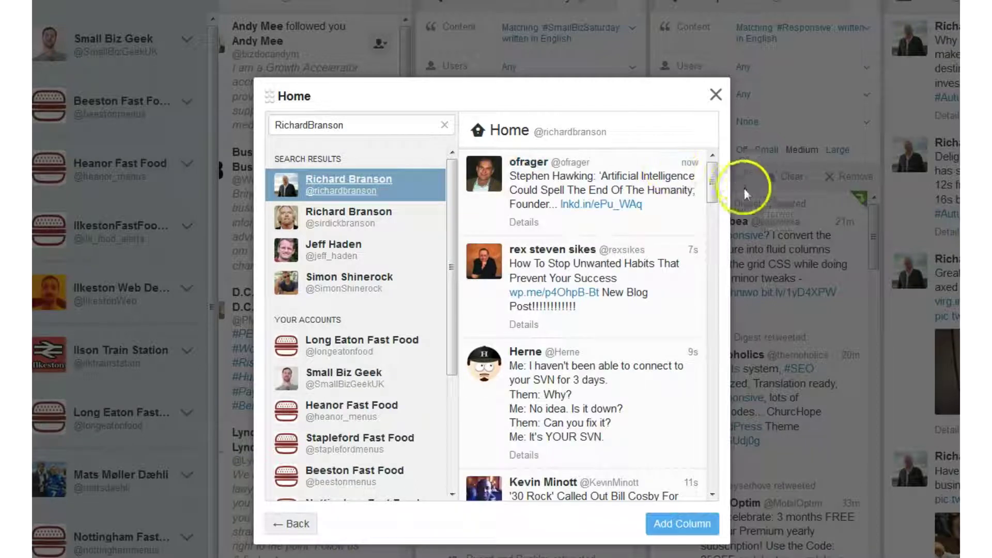
drag(718, 184, 697, 152)
click(623, 142)
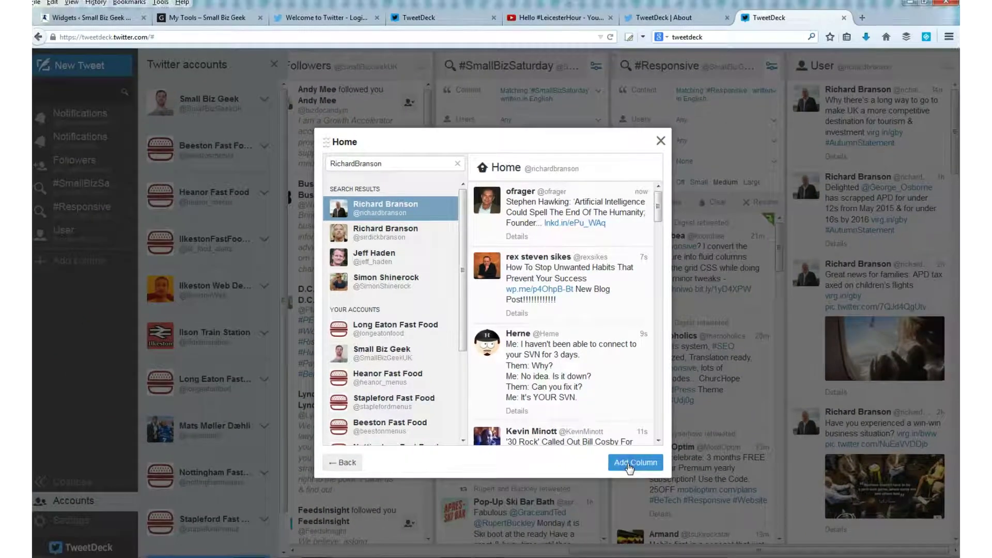
click(629, 467)
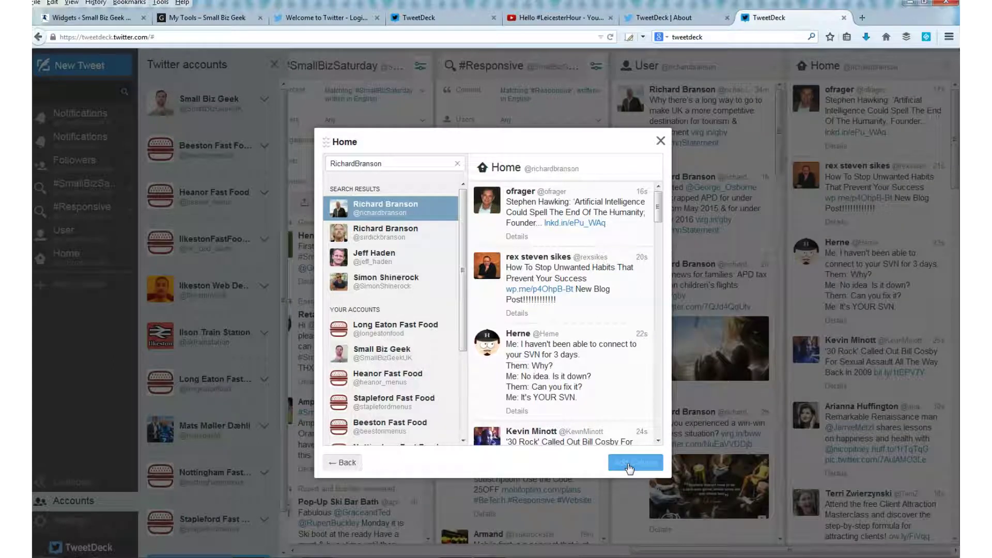
click(661, 140)
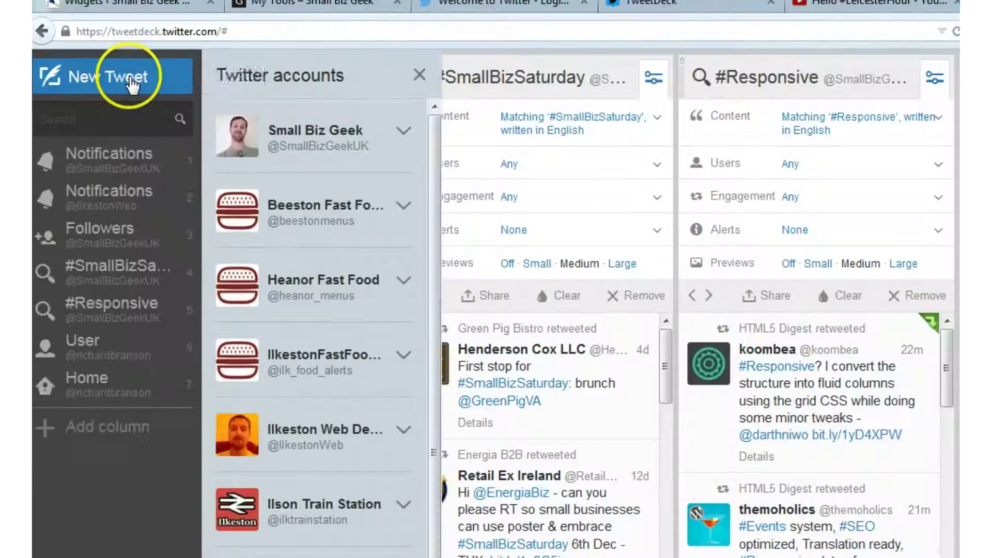
- Start a new tweet and enter the placeholder text "gfjgfkjgkfjgj fgfdkjgfkjgk"
click(93, 70)
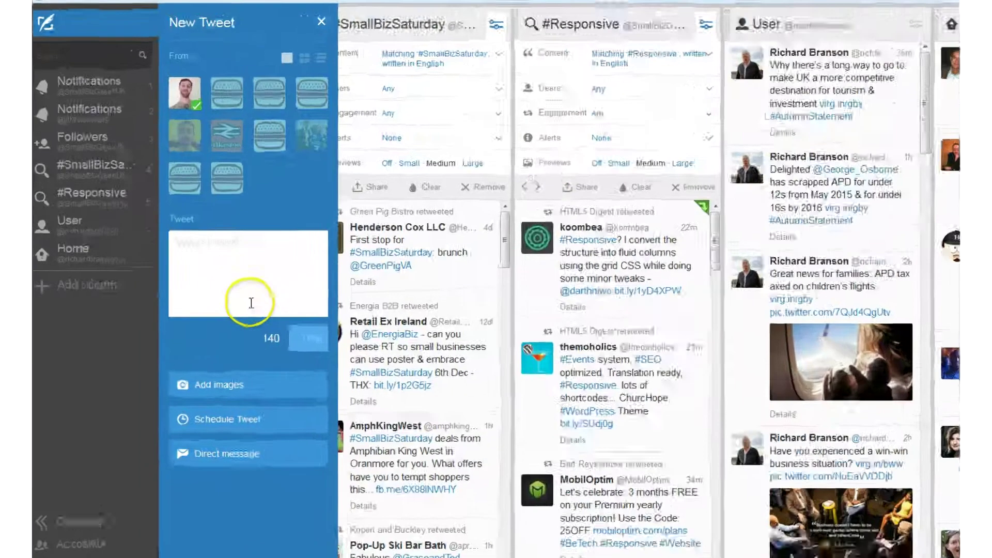
text(gfj)
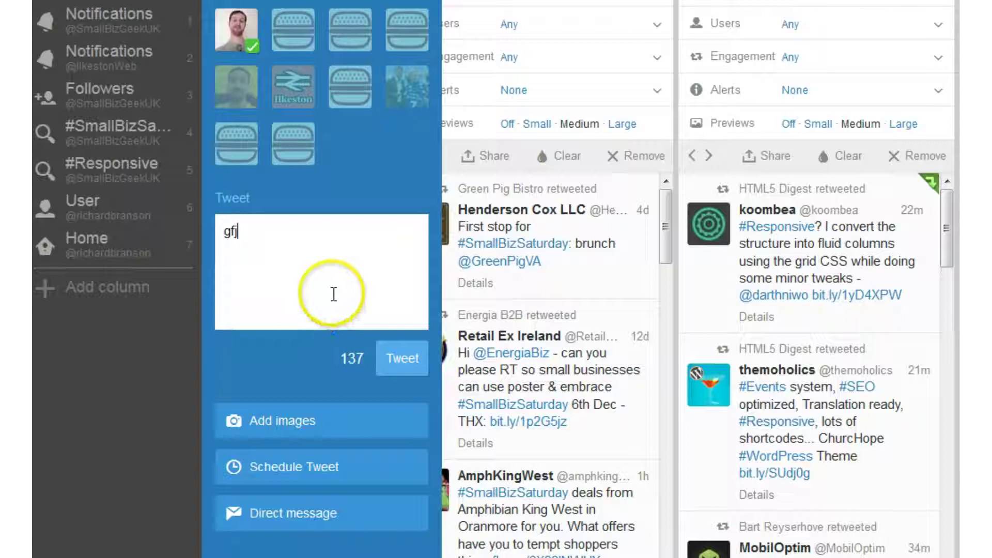
text(gfkjgkfjgj fgfdkjgfkjgk)
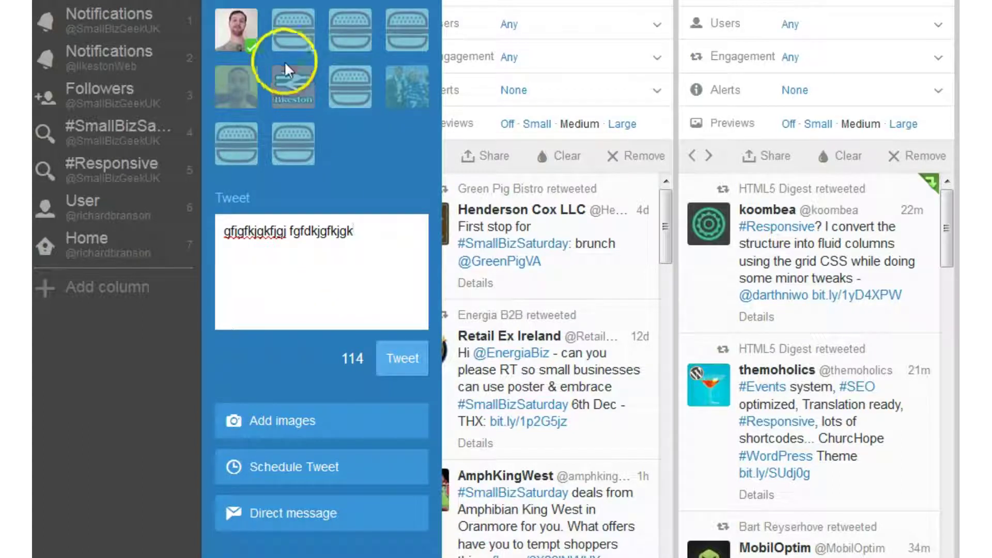
- Schedule the drafted tweet for 12:01pm on 6 Dec 2014
click(351, 477)
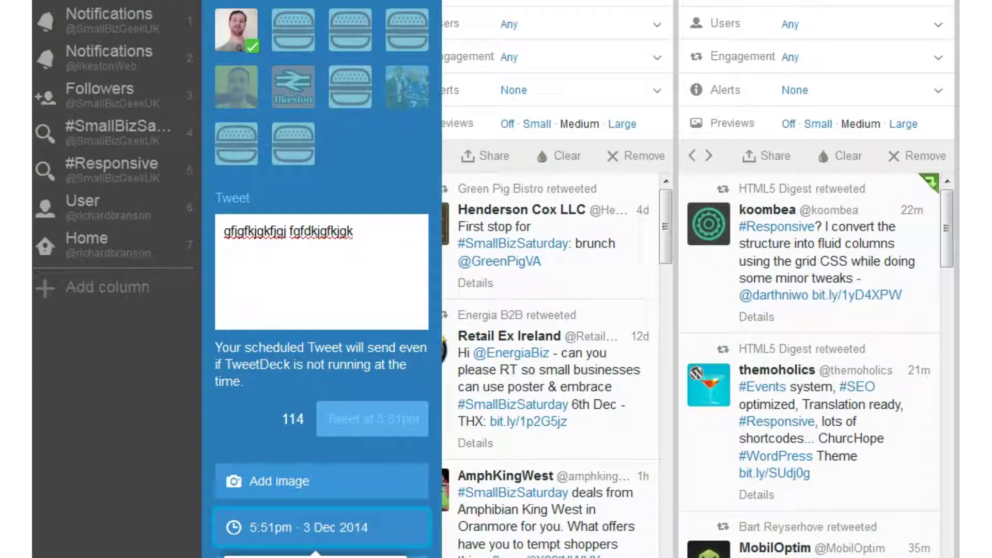
click(388, 557)
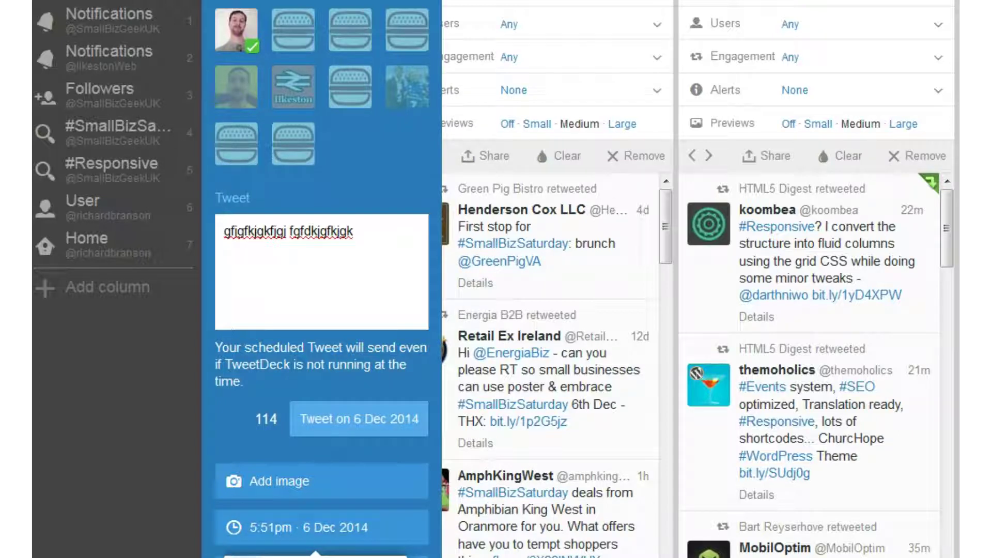
click(285, 556)
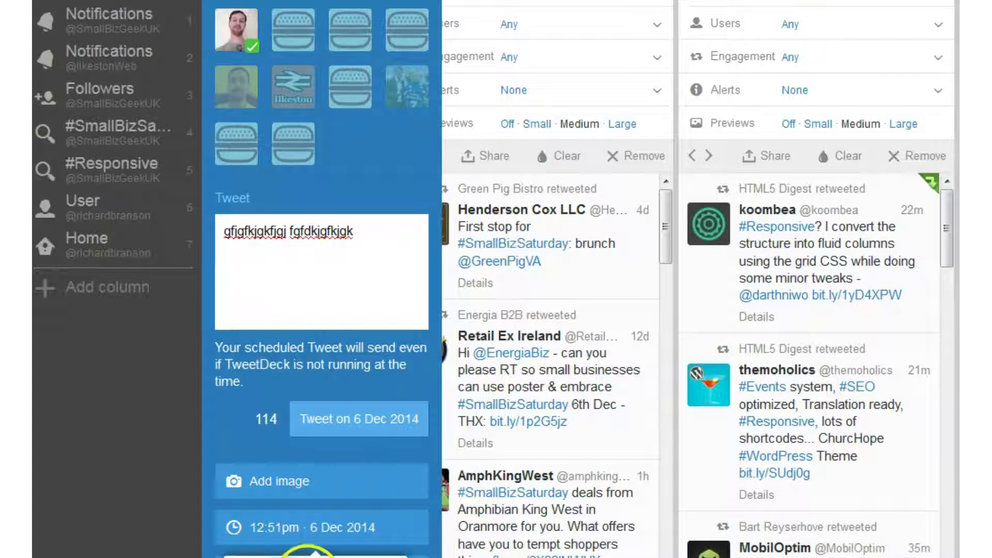
click(302, 557)
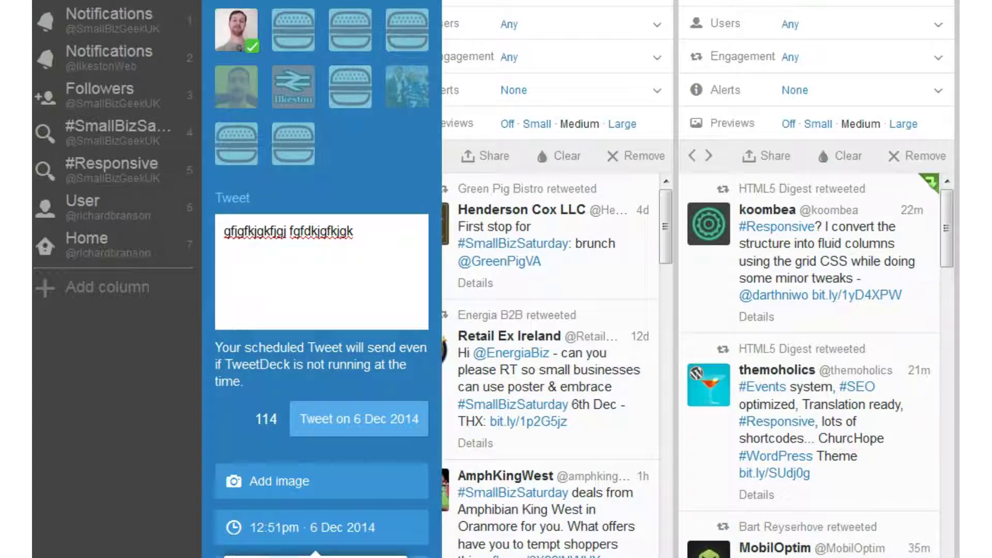
click(356, 557)
click(341, 434)
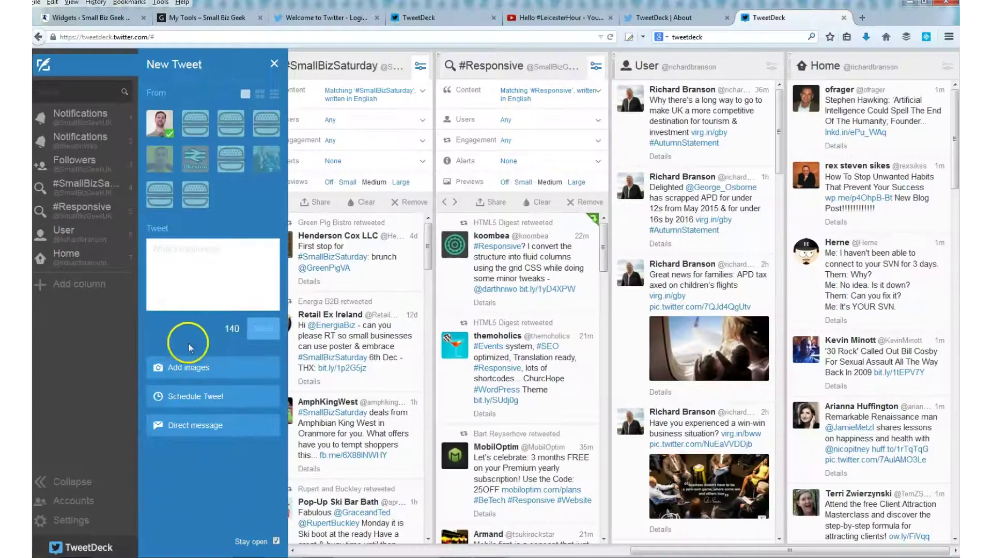
click(276, 292)
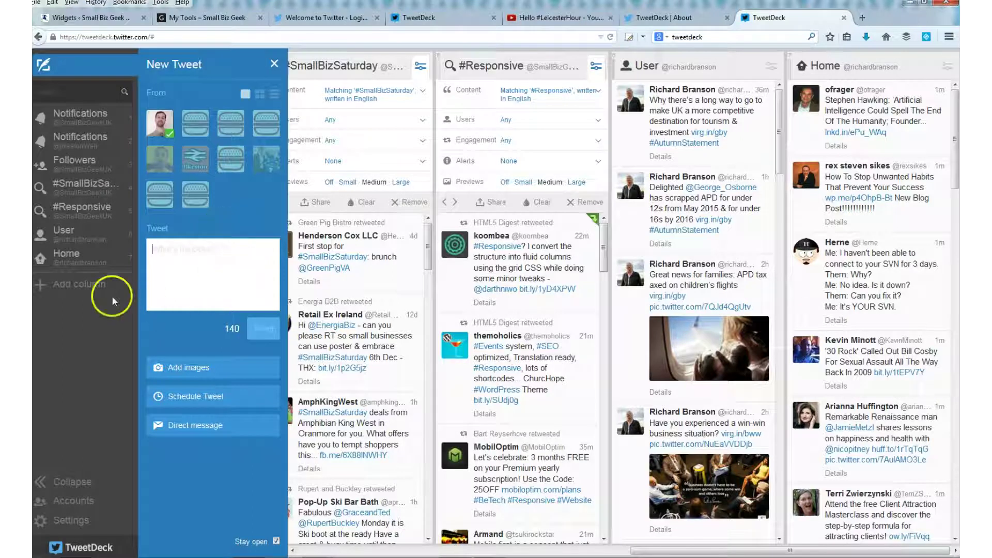
- Add a Scheduled column for all accounts and look through its tweets, including the edit option of the 12:20am one
click(98, 285)
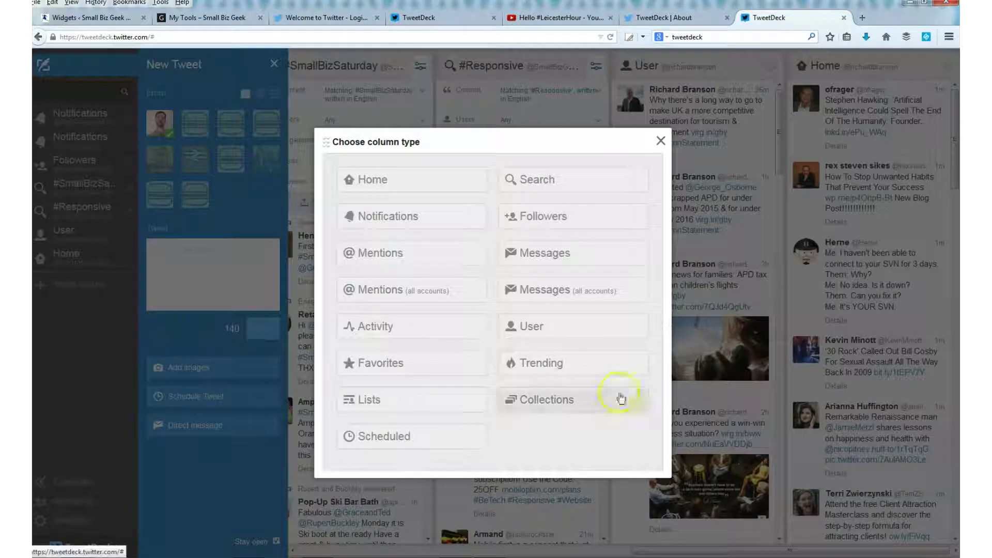
click(436, 446)
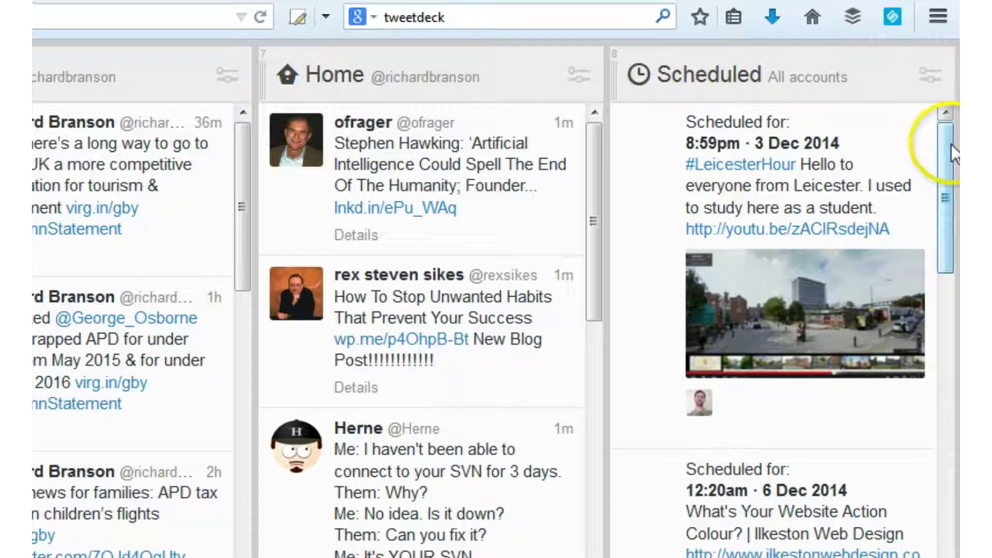
drag(955, 151, 949, 324)
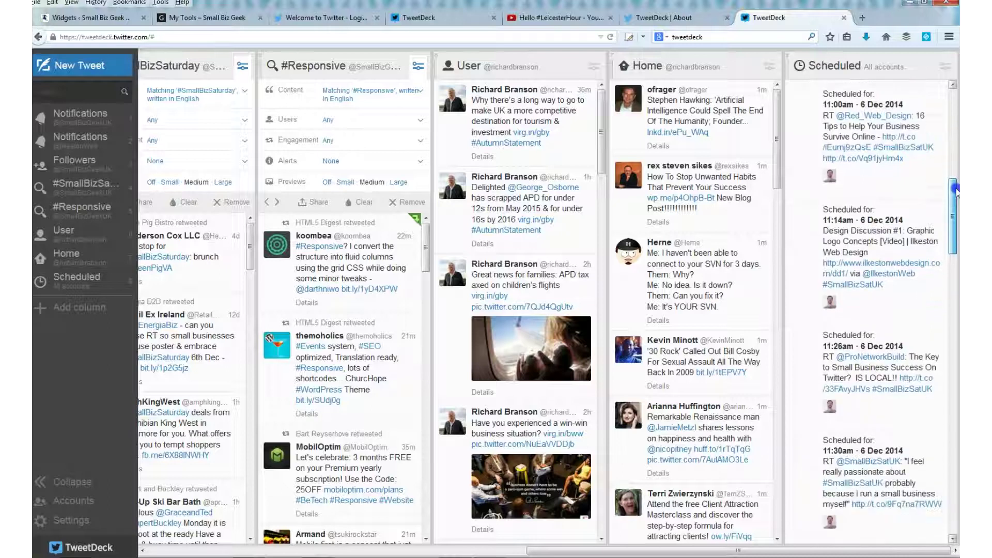
drag(956, 191, 956, 99)
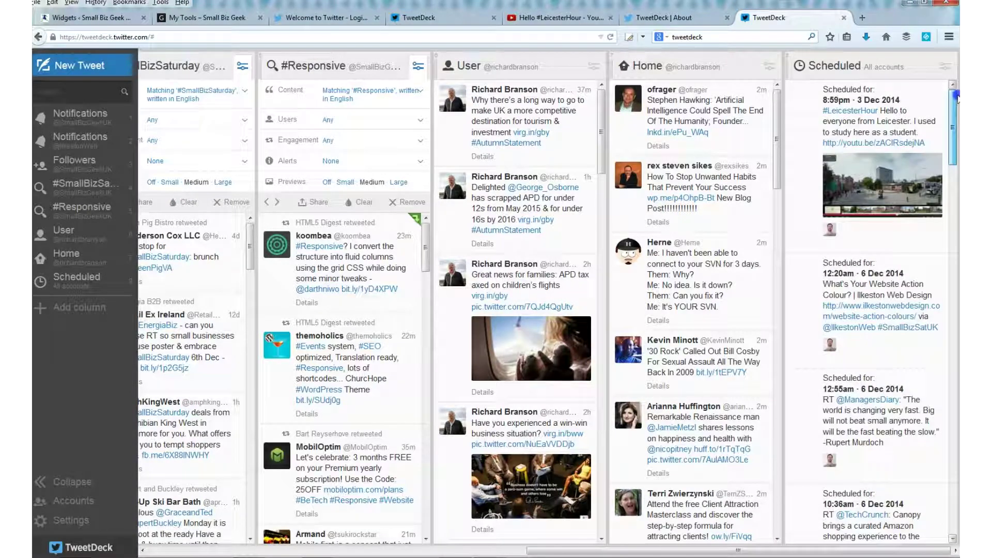
mouse_move(911, 361)
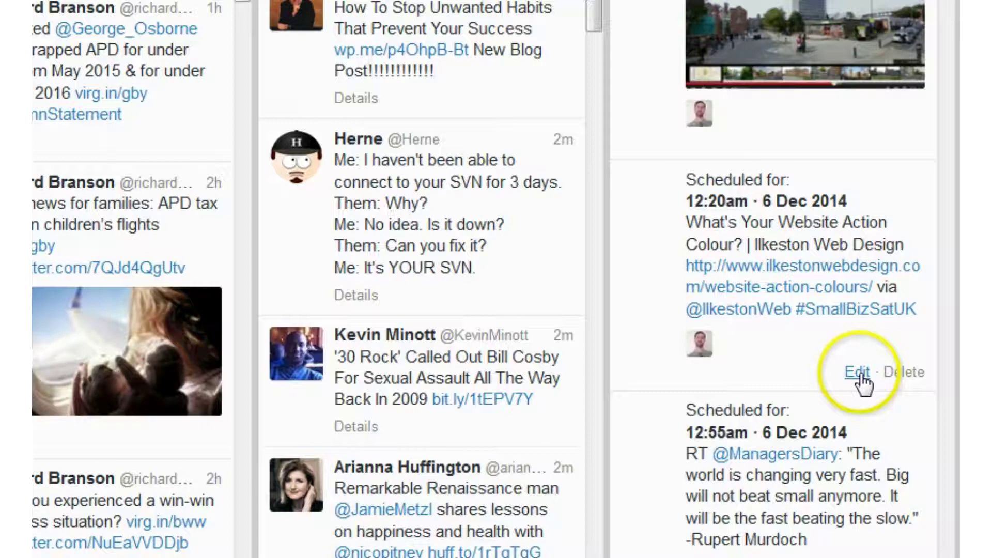
click(859, 374)
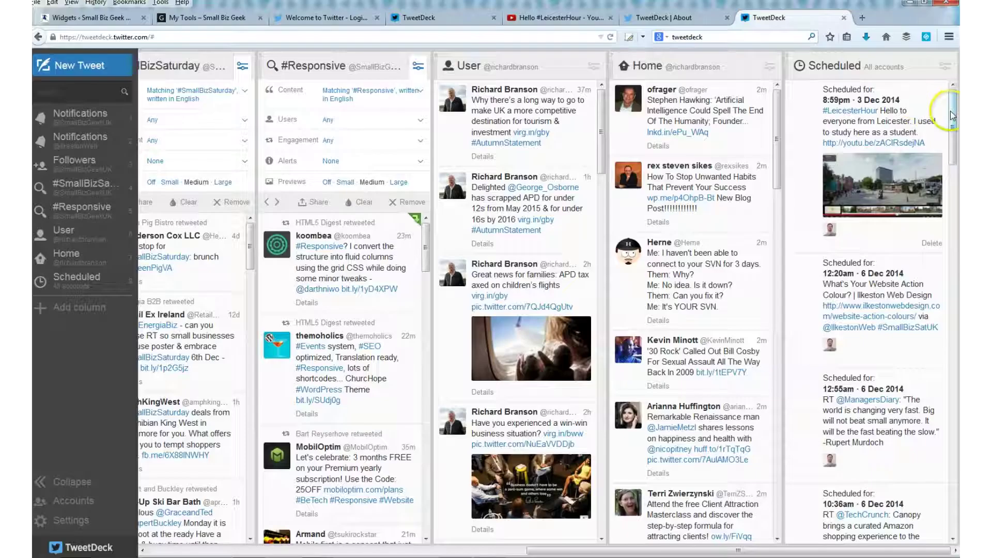
- Delete the placeholder tweet scheduled for 12:01pm on 6 Dec 2014 and look over the remaining scheduled tweets
drag(955, 112, 953, 291)
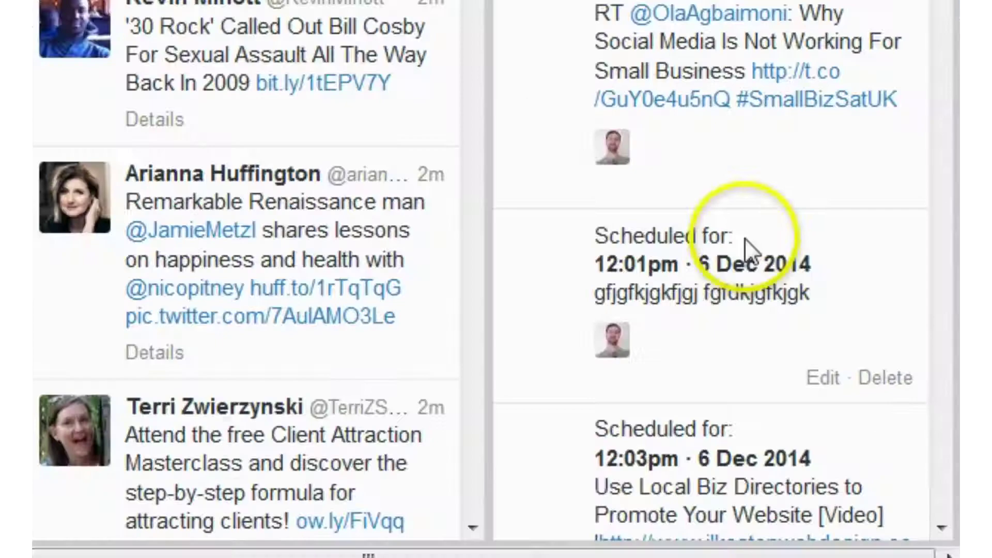
click(930, 483)
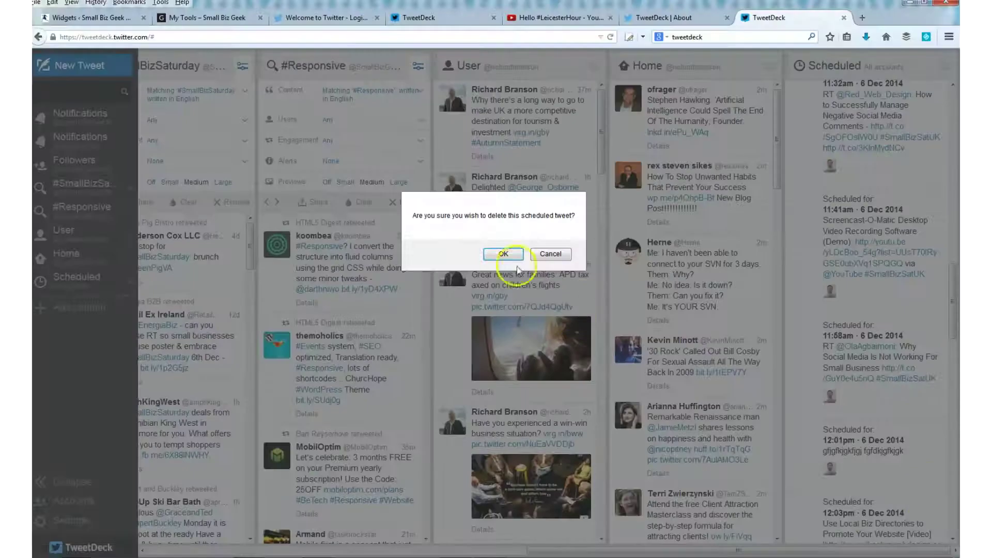
click(417, 199)
drag(955, 310, 952, 447)
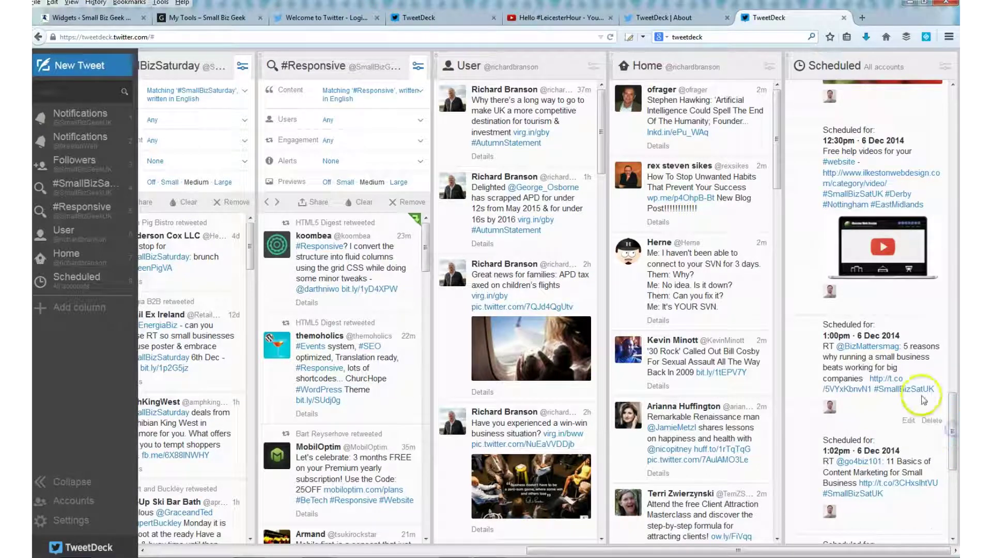
drag(953, 414, 954, 424)
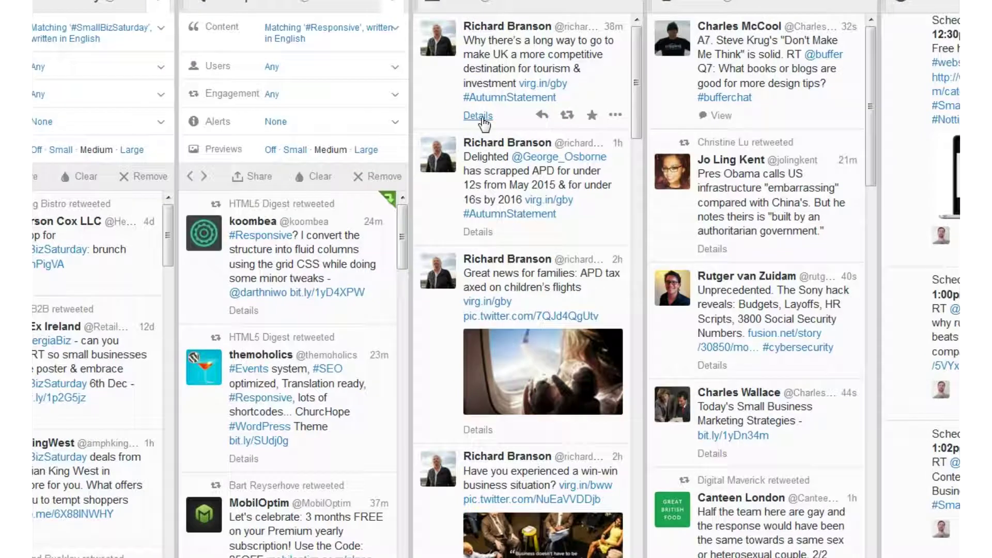
click(479, 116)
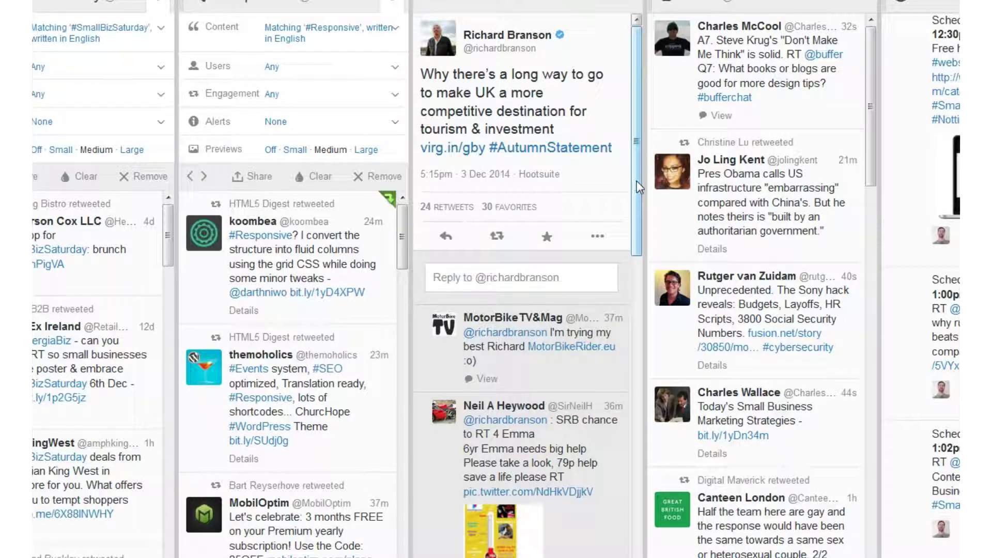
scroll(639, 186, down, 1)
scroll(640, 197, up, 1)
click(599, 238)
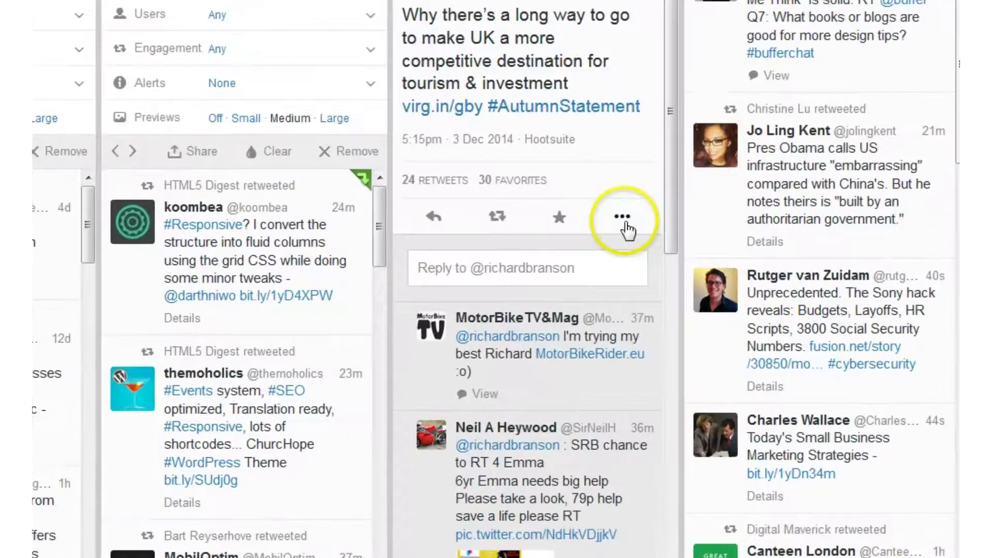
click(625, 228)
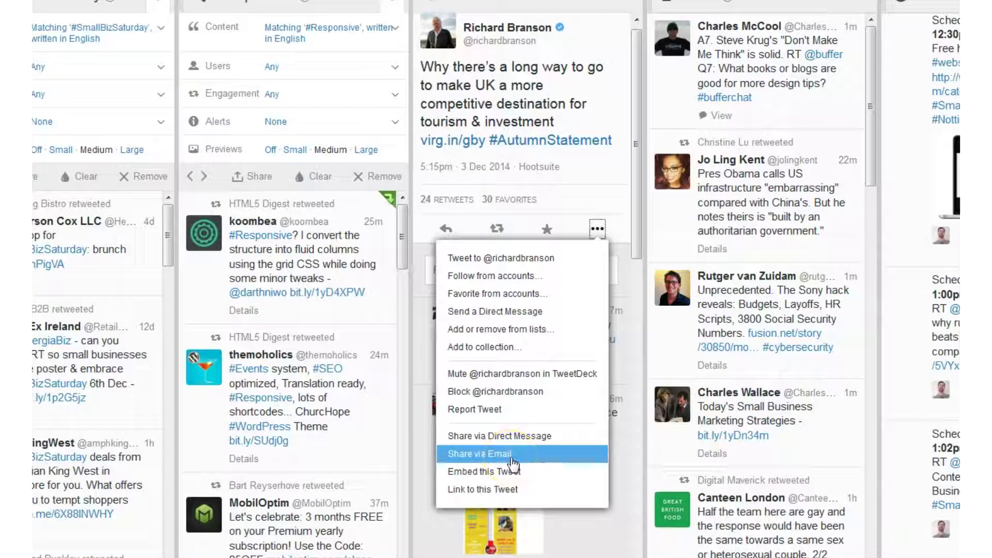
click(509, 471)
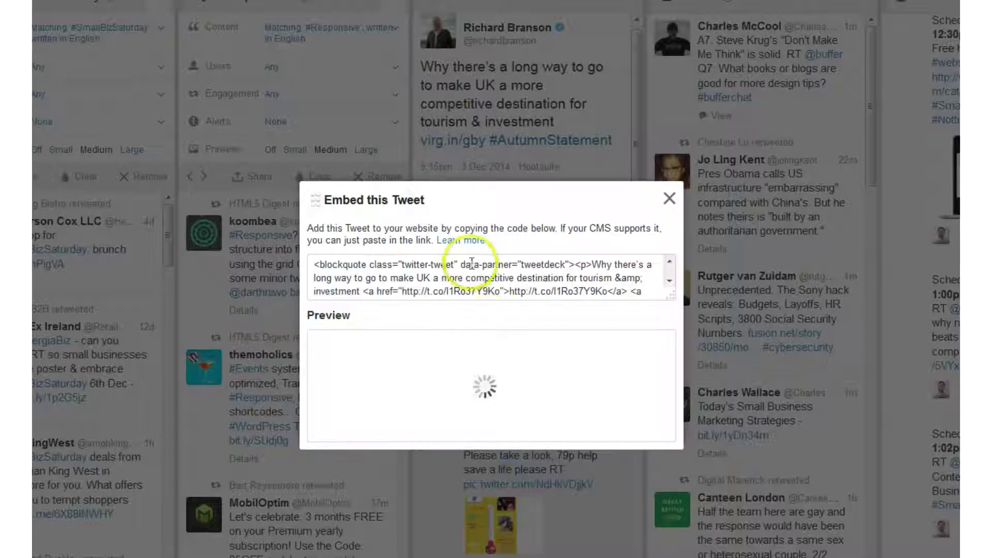
click(426, 242)
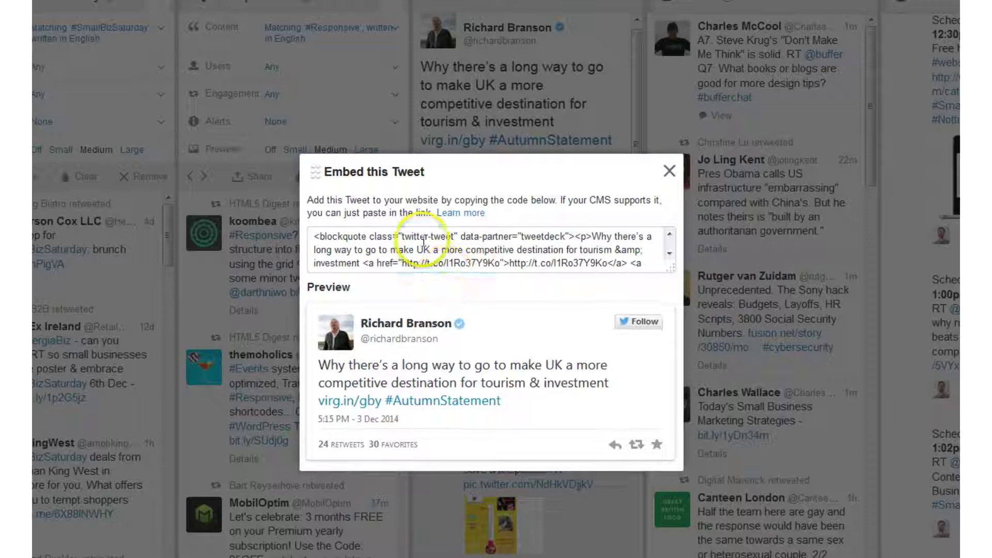
right_click(432, 249)
click(466, 340)
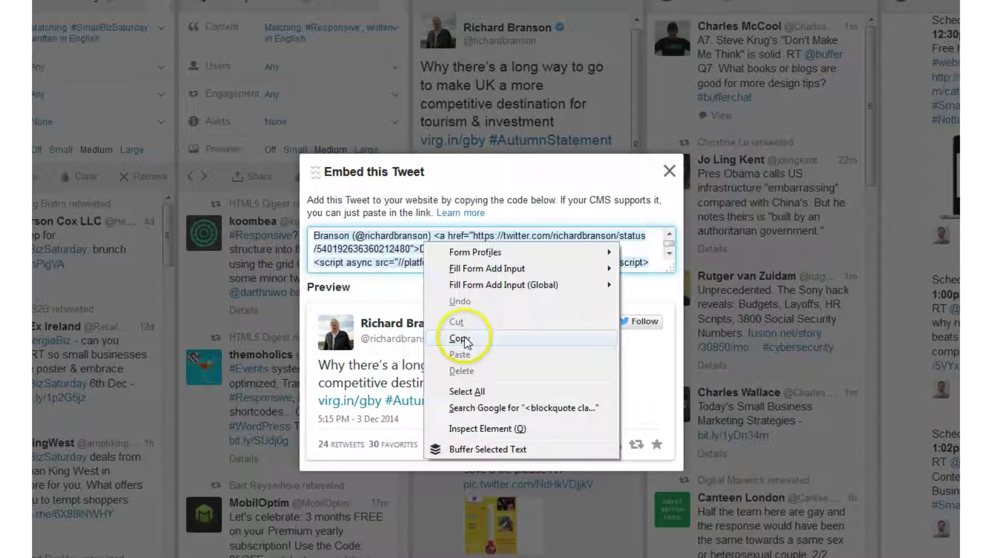
click(669, 171)
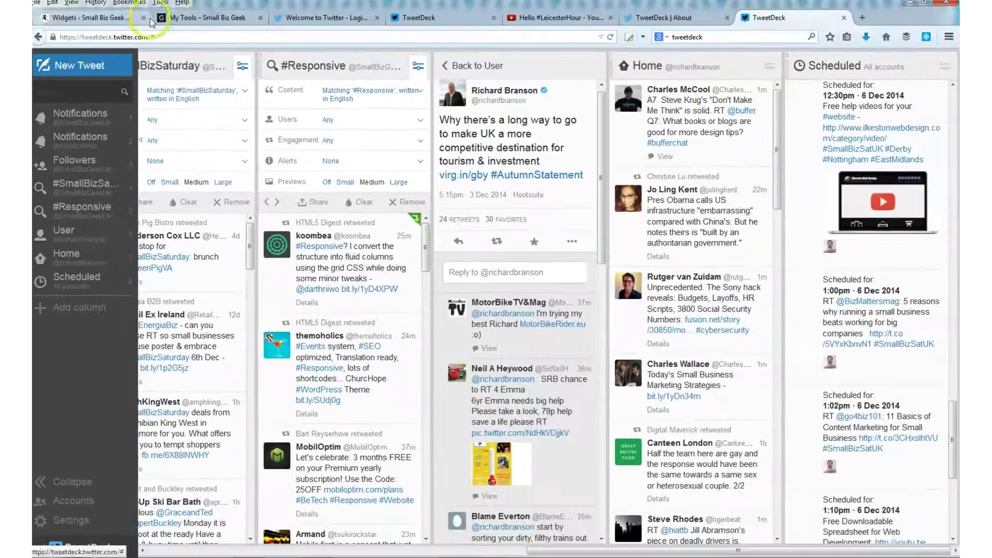
click(184, 21)
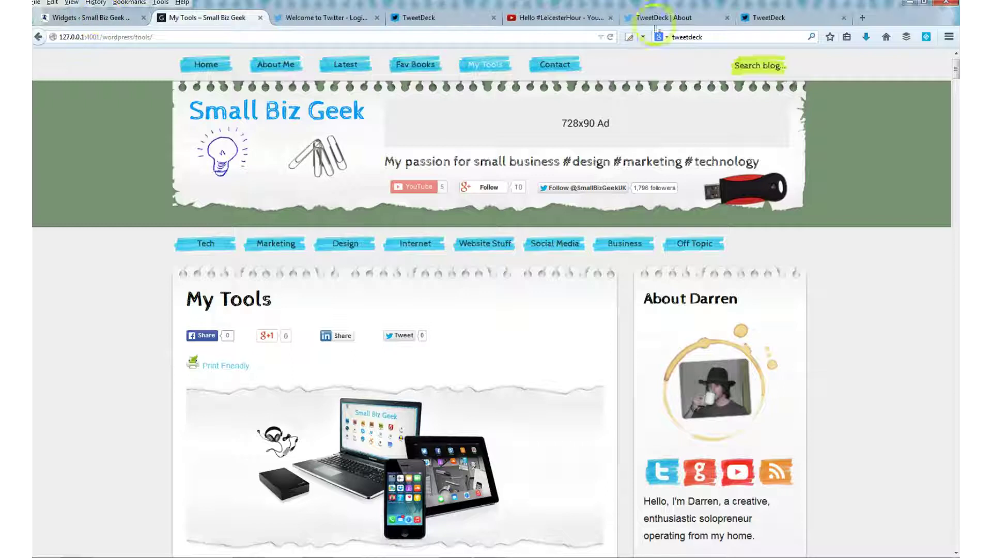
click(424, 19)
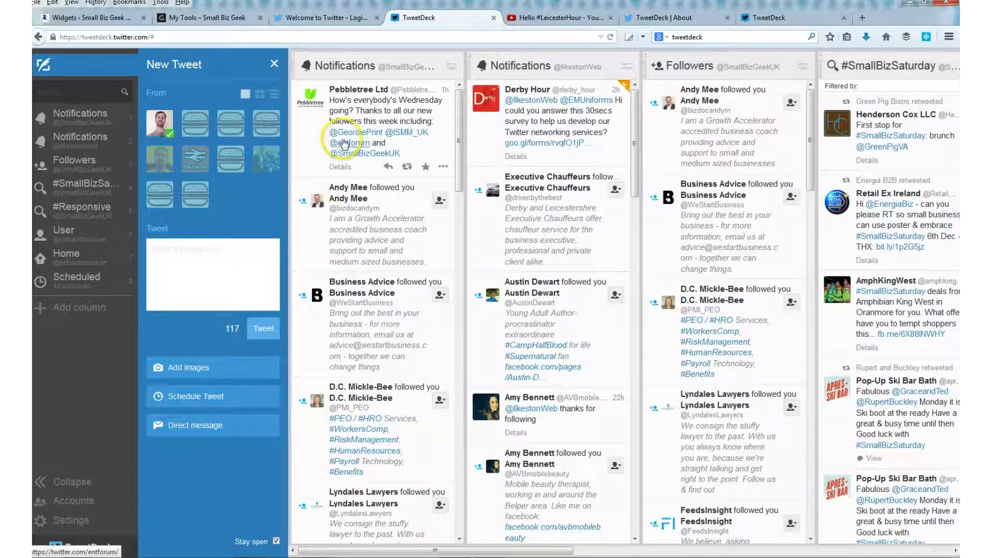
click(79, 307)
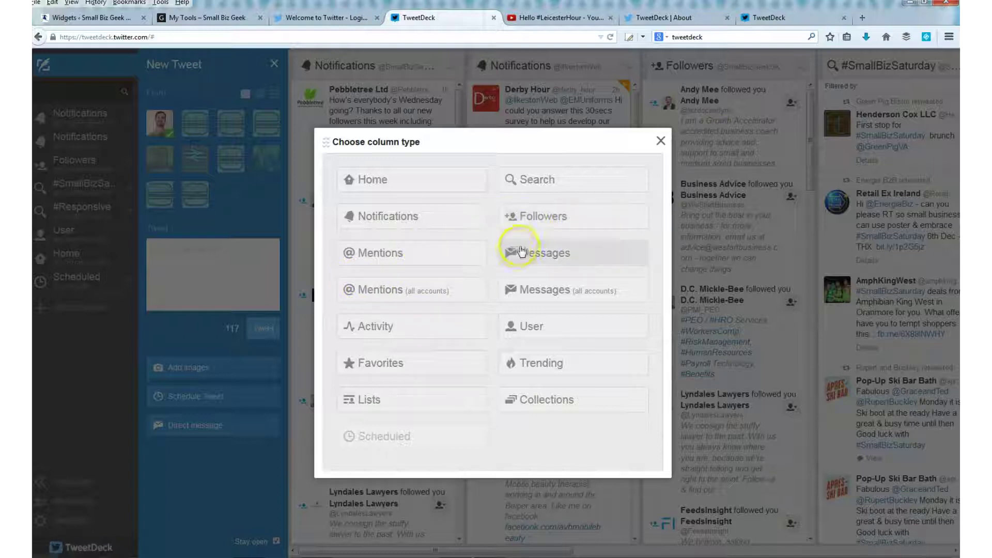
click(442, 360)
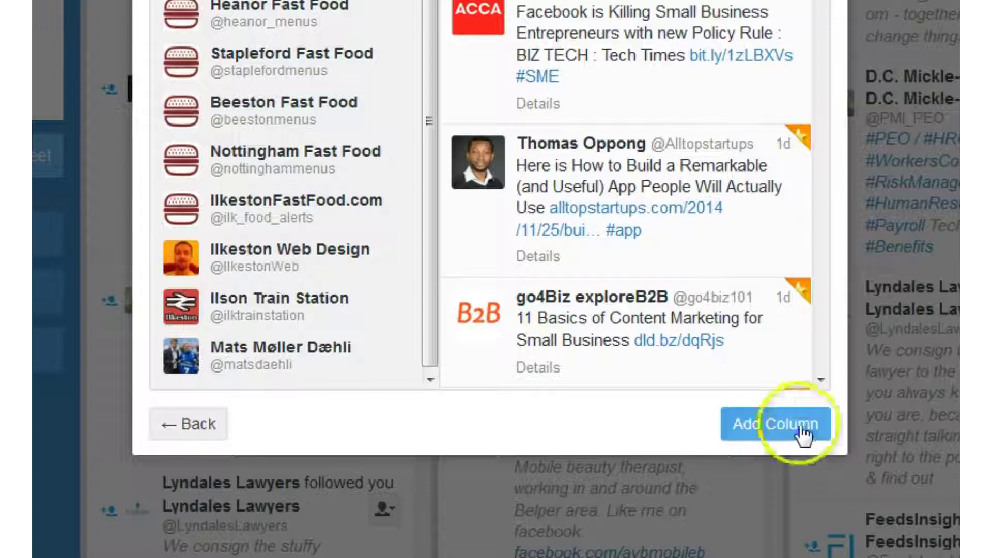
click(798, 423)
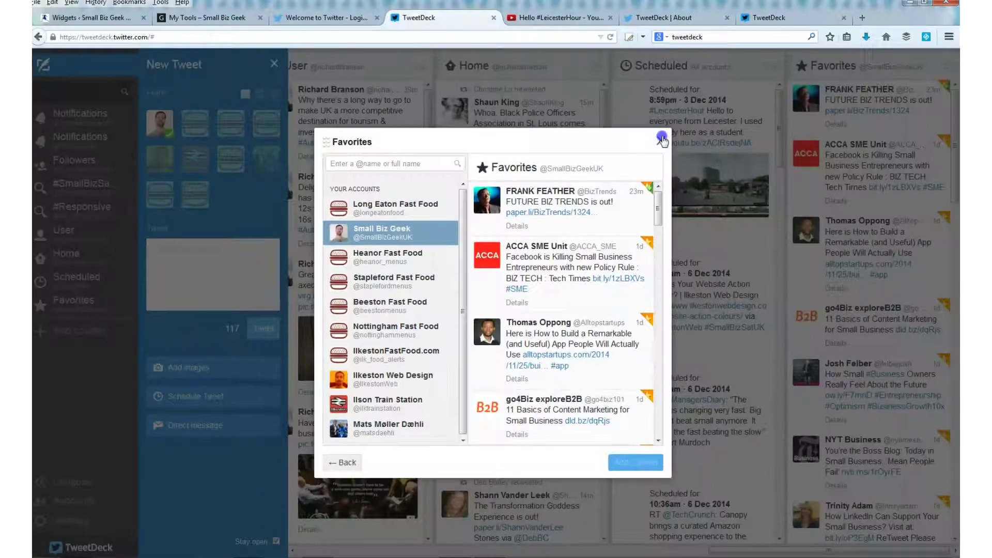
click(662, 139)
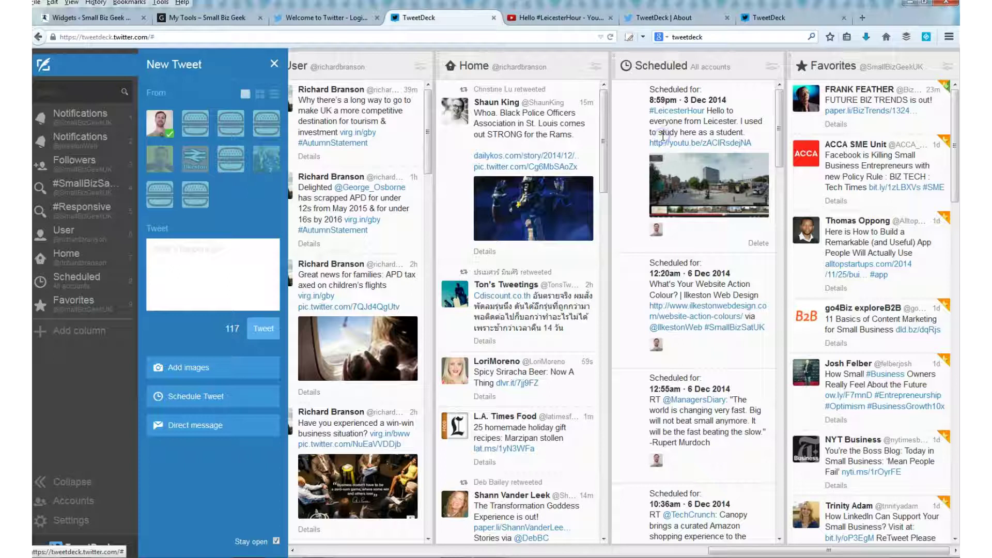
click(948, 68)
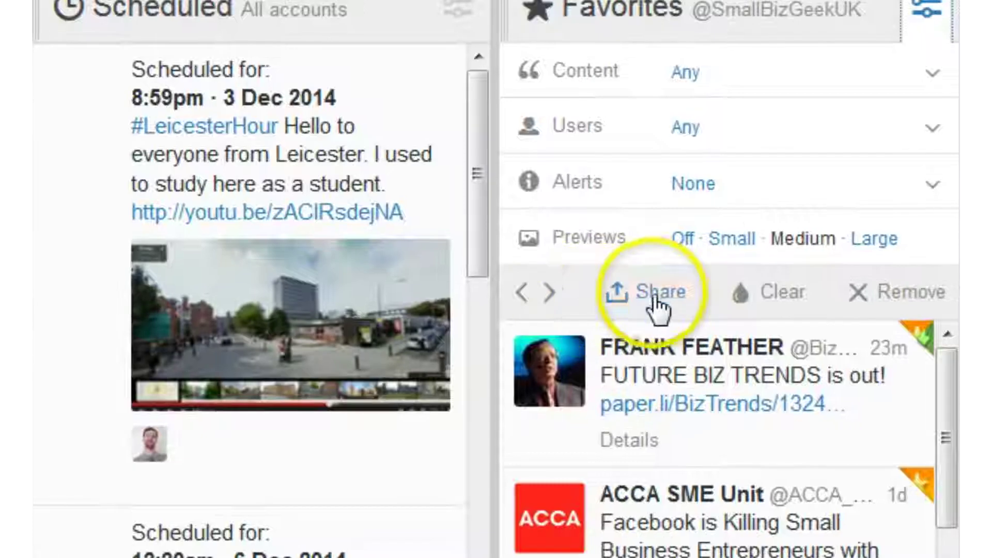
click(845, 177)
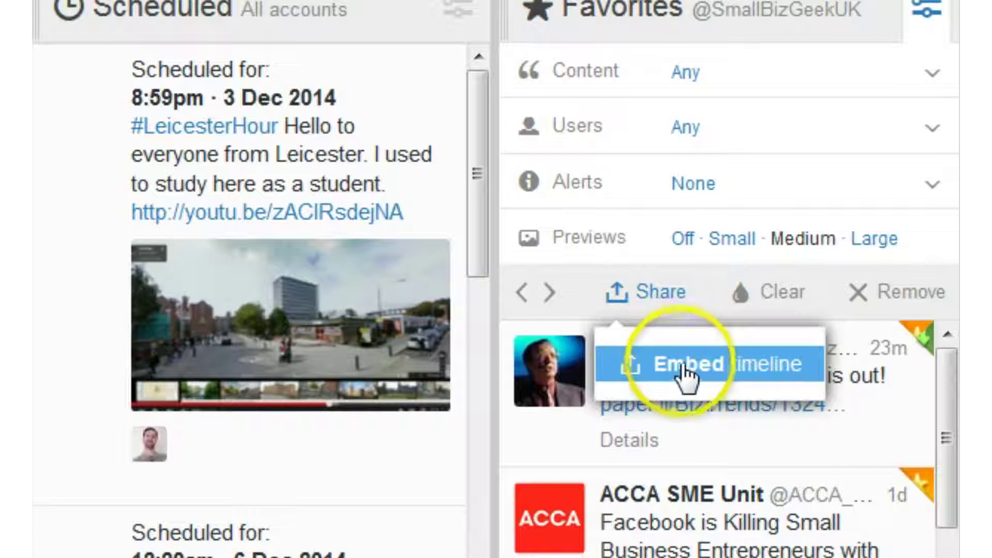
click(679, 362)
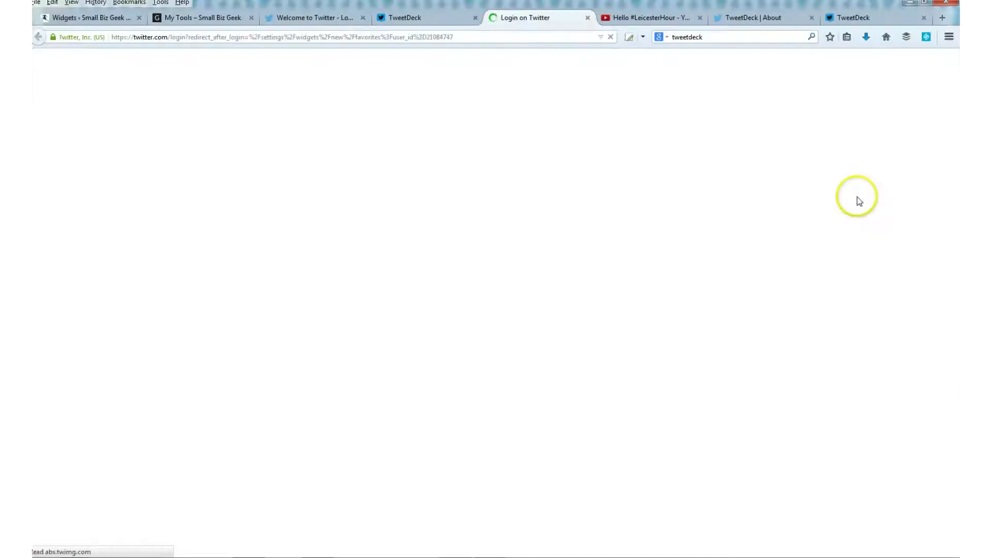
- Log in to Twitter with the saved SmallBizGeek account e-mail to reach the favorites widget configurator
click(425, 137)
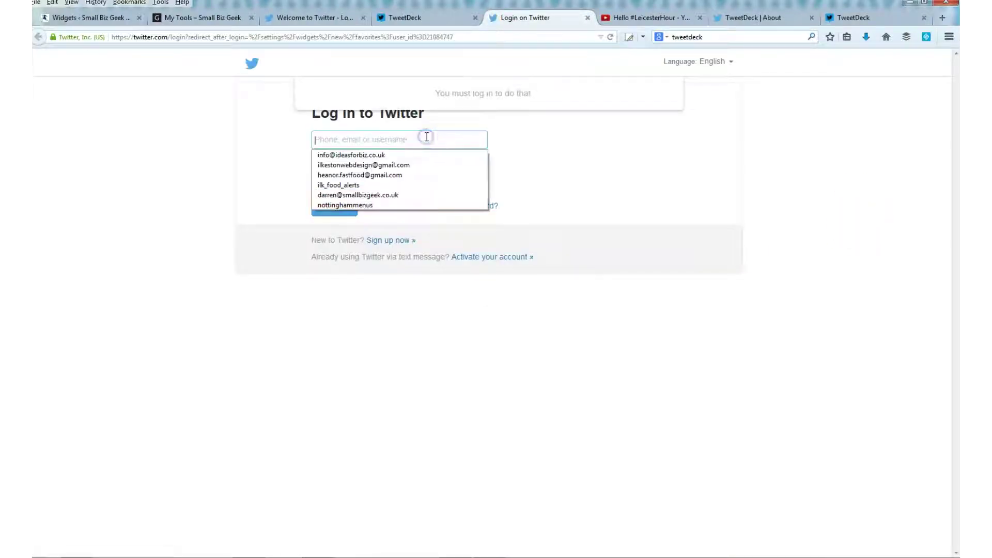
click(398, 193)
click(343, 210)
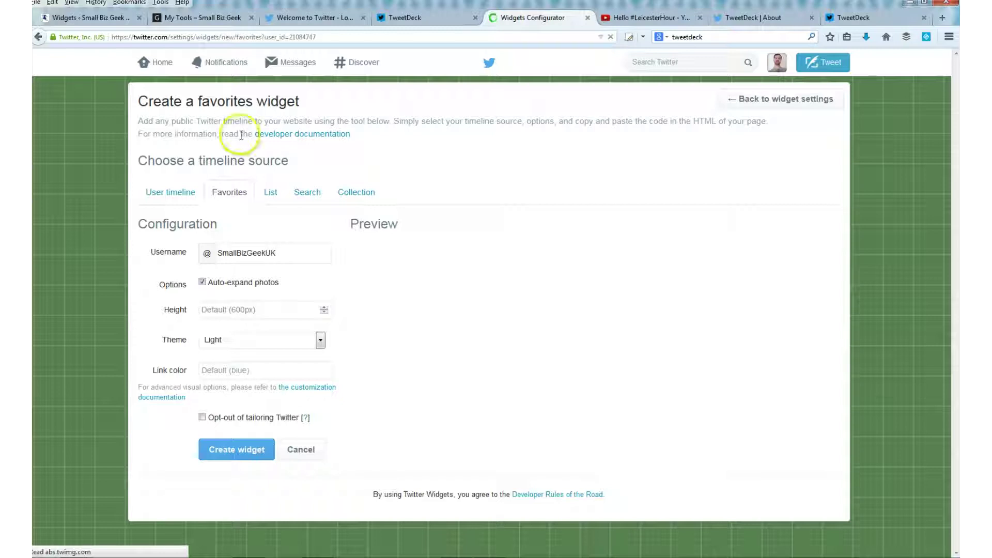
click(421, 18)
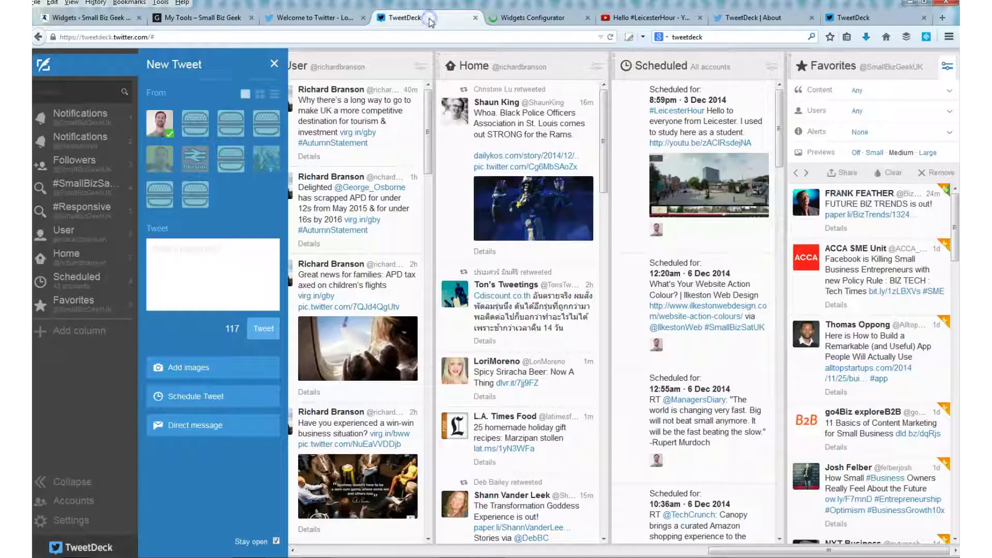
click(515, 21)
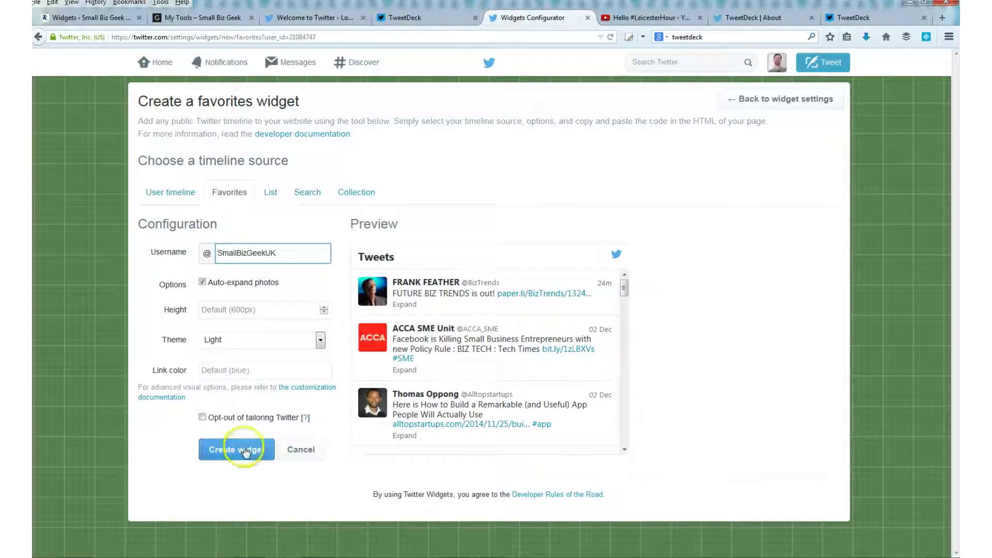
click(246, 451)
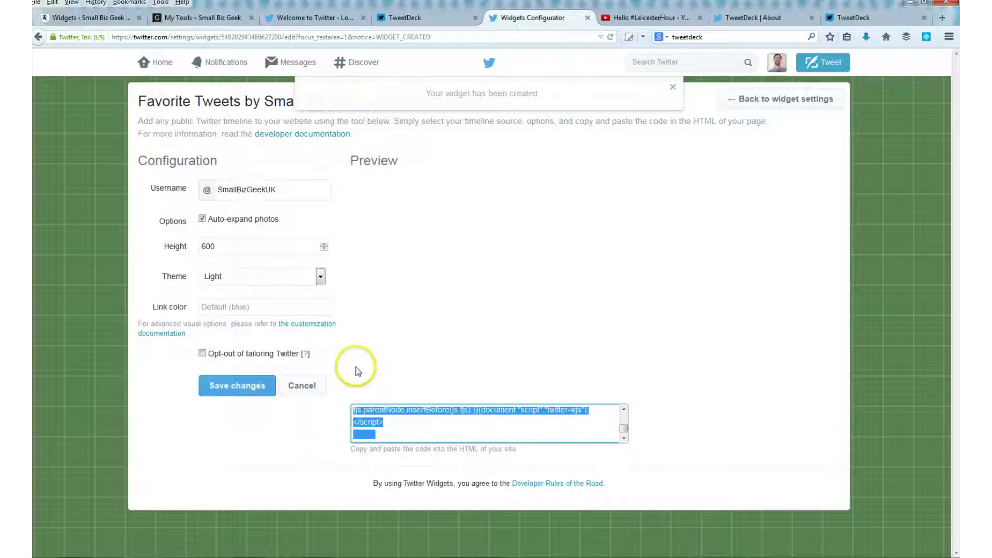
right_click(376, 409)
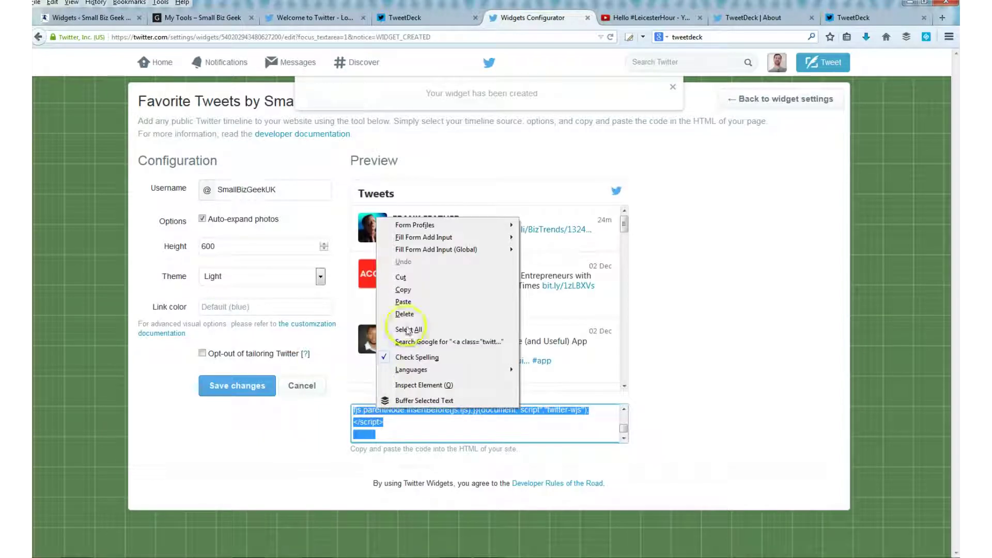
click(413, 291)
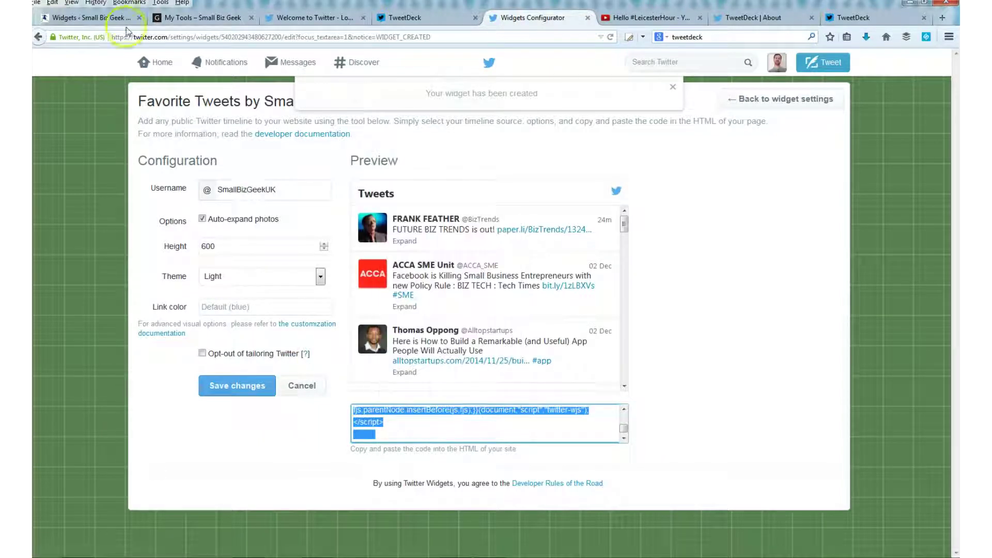
- In the WordPress Widgets page, expand the Primary Sidebar and add a Text widget between Tags and Derby Web Design
click(101, 20)
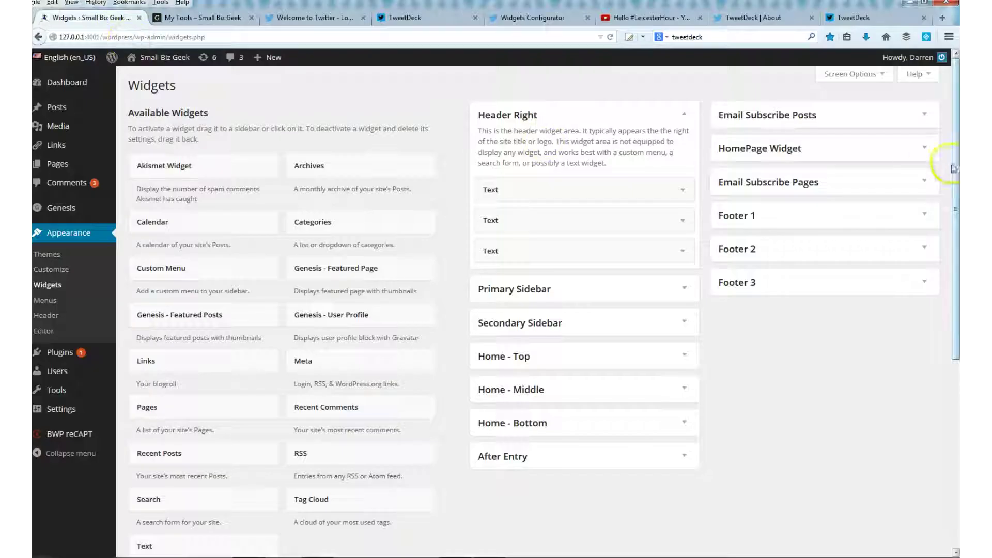
click(682, 290)
scroll(682, 292, down, 2)
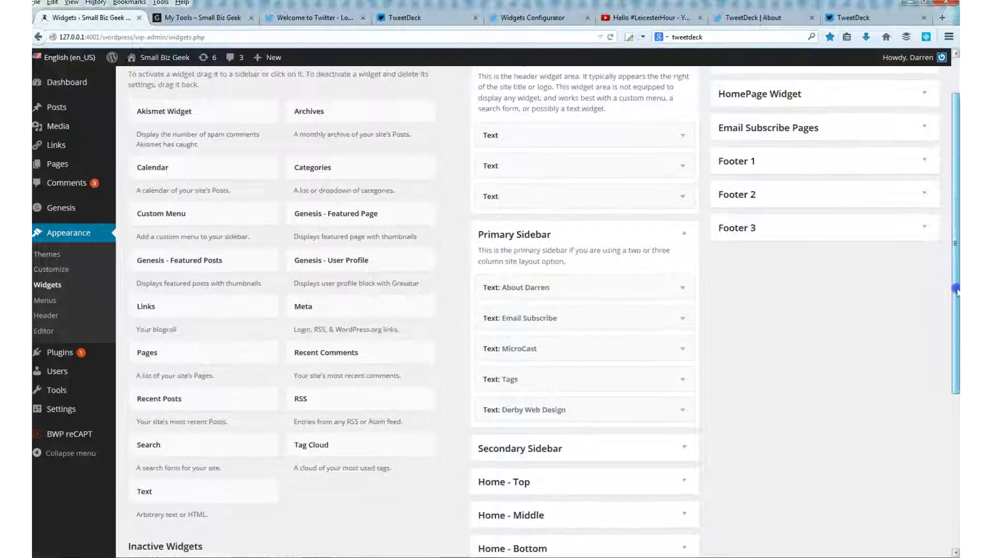
drag(189, 486, 539, 412)
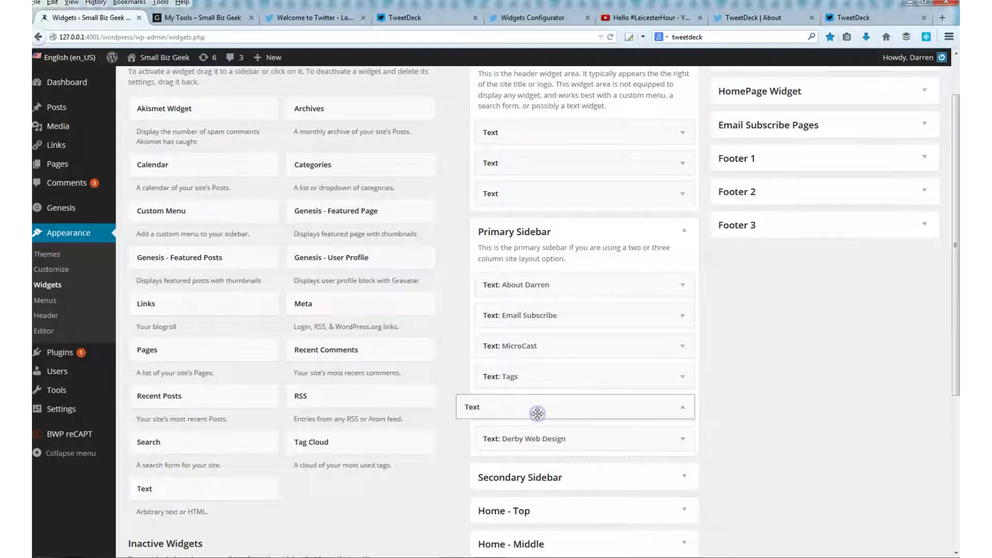
- Paste the copied timeline embed code into the new Text widget's content, leaving the title blank, and save the widget
click(516, 470)
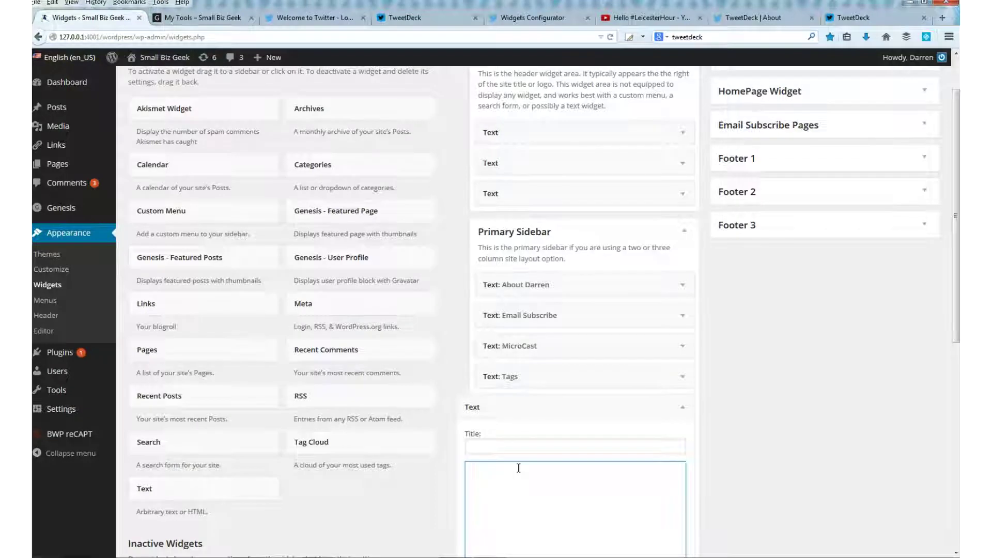
key(ctrl+v)
drag(957, 300, 957, 402)
click(671, 496)
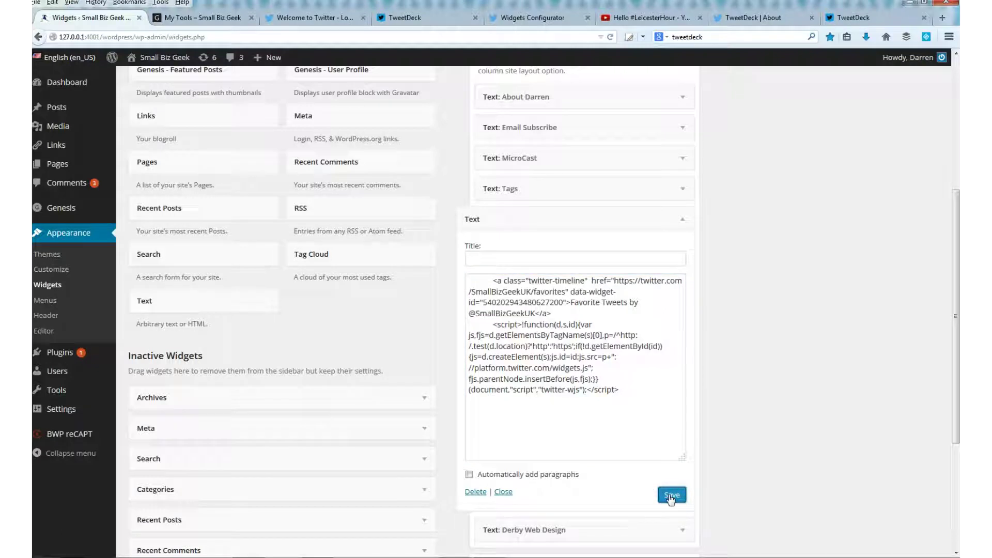
click(710, 489)
- Reload the My Tools page to examine the embedded favorites timeline in its sidebar, and return to the TweetDeck browser tab
click(218, 19)
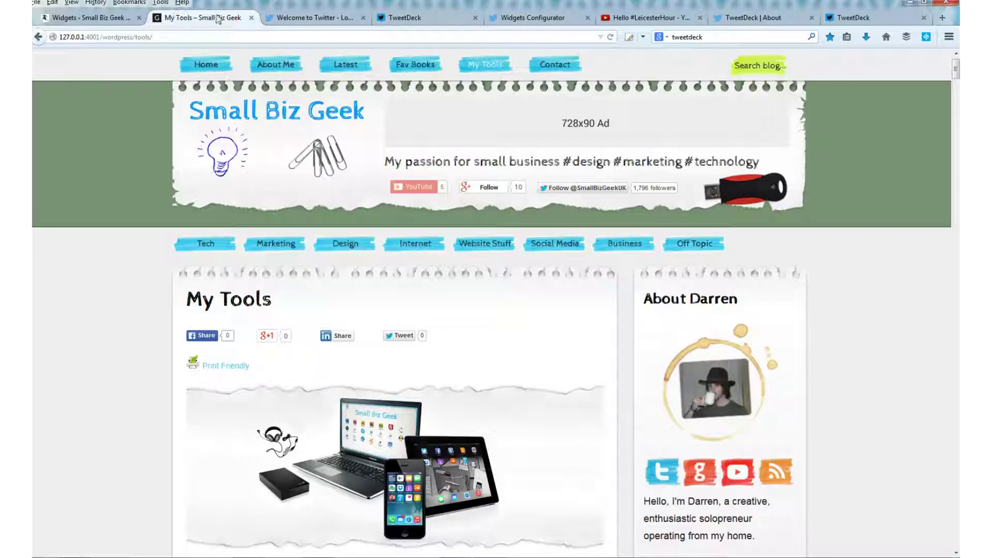
click(611, 37)
click(544, 67)
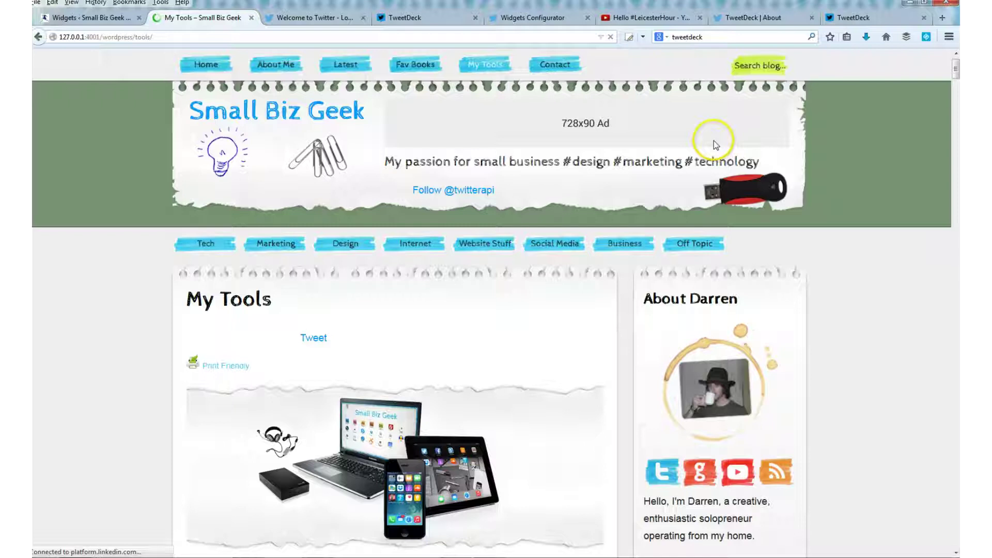
drag(956, 77, 957, 135)
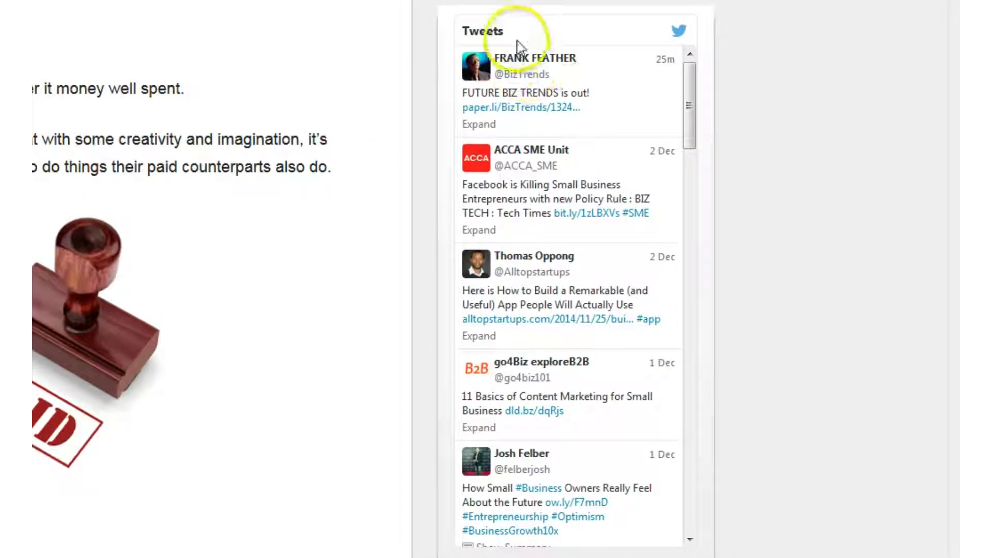
mouse_move(689, 100)
mouse_down()
mouse_move(685, 122)
mouse_move(695, 103)
mouse_up()
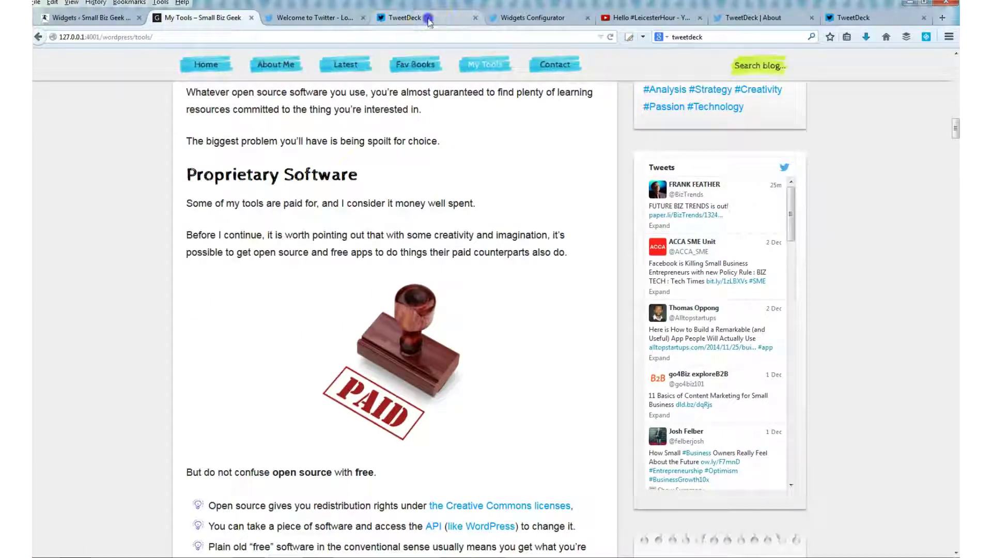
click(427, 20)
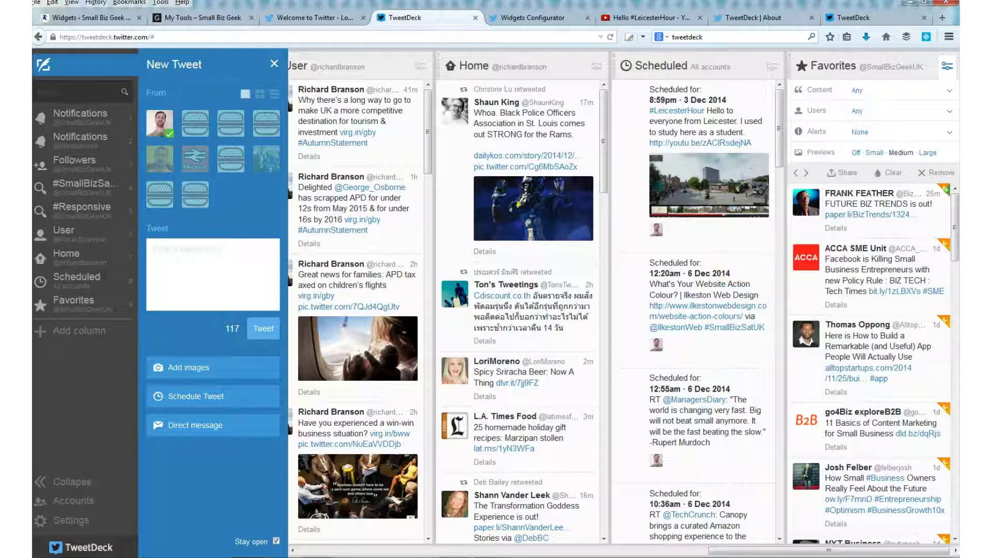